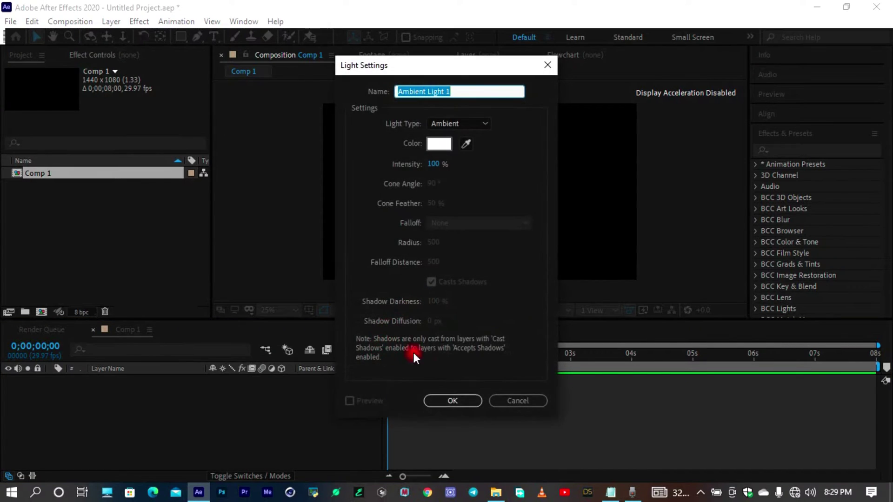
# Add a white solid layer to the composition
pyautogui.rightClick(267, 408)
pyautogui.moveTo(409, 265)
pyautogui.click(468, 299)
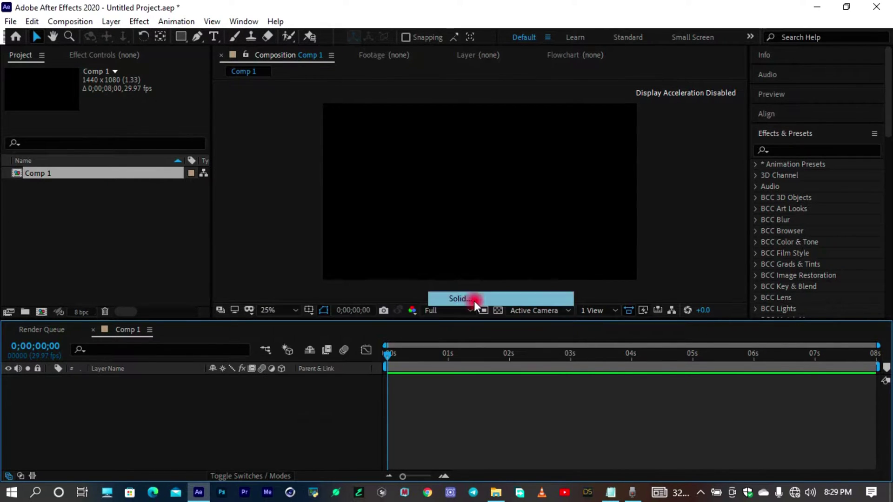
pyautogui.click(628, 360)
pyautogui.moveTo(608, 230); pyautogui.dragTo(267, 10)
pyautogui.press('Return')
pyautogui.press('Return')
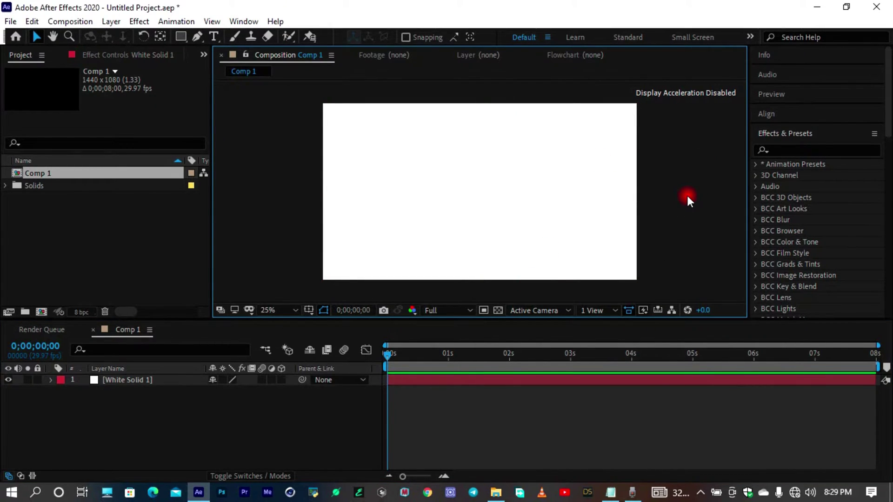
# Deselect the solid and draw a wide rectangle with a pure red (FF0000) fill across the middle of the composition
pyautogui.click(219, 421)
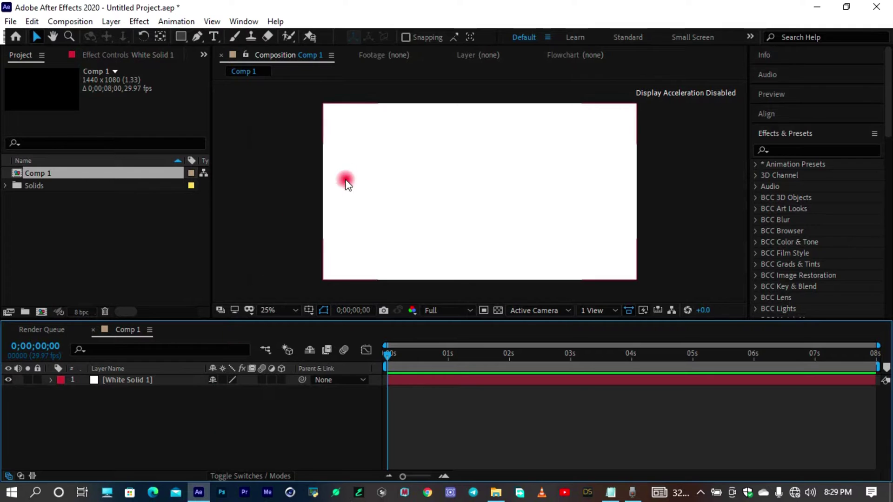
pyautogui.click(181, 37)
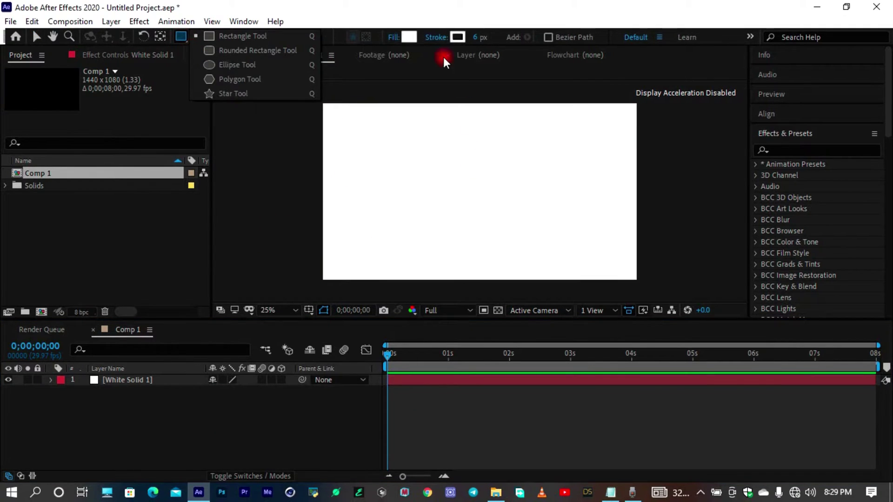
pyautogui.click(408, 36)
pyautogui.click(744, 193)
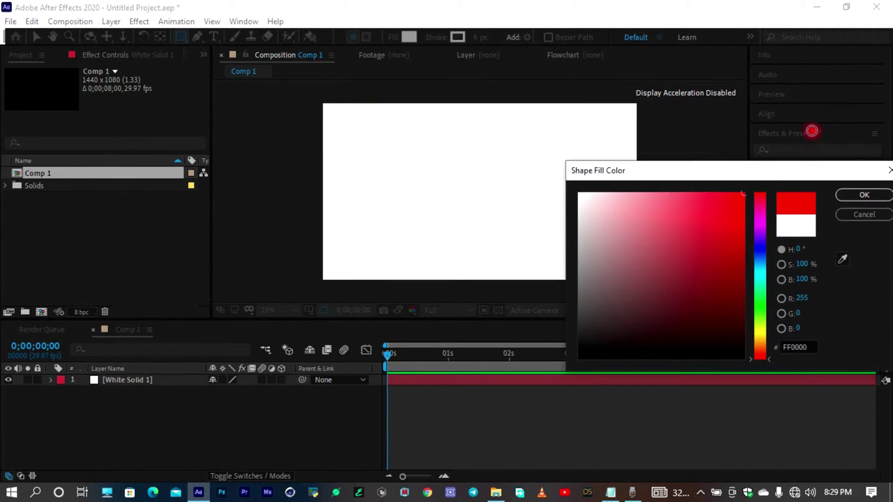
pyautogui.click(863, 194)
pyautogui.moveTo(382, 167)
pyautogui.mouseDown()
pyautogui.moveTo(614, 209)
pyautogui.moveTo(593, 216)
pyautogui.mouseUp()
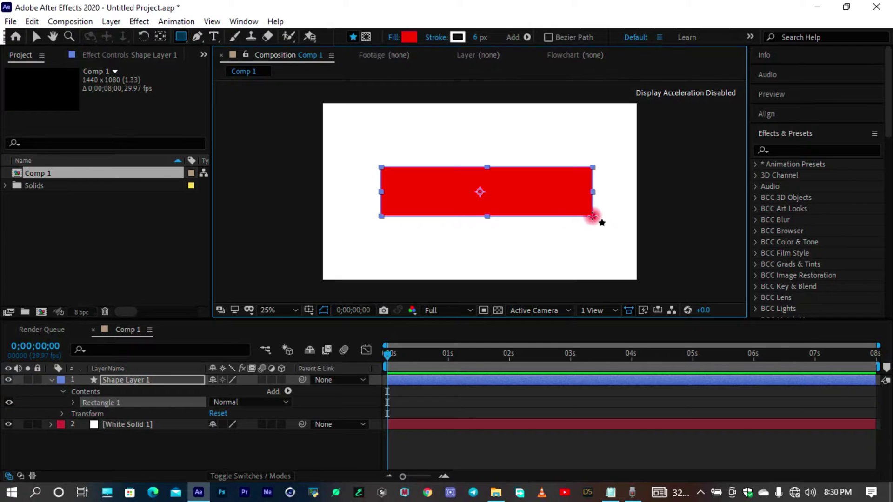
# Cycle through the puppet pin tools to activate the Puppet Position Pin tool and review the other pin variants
pyautogui.click(310, 37)
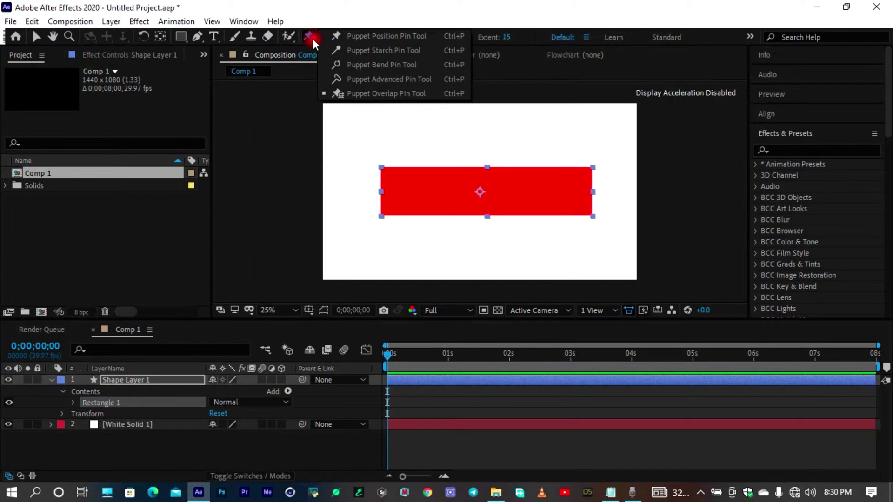
pyautogui.click(448, 38)
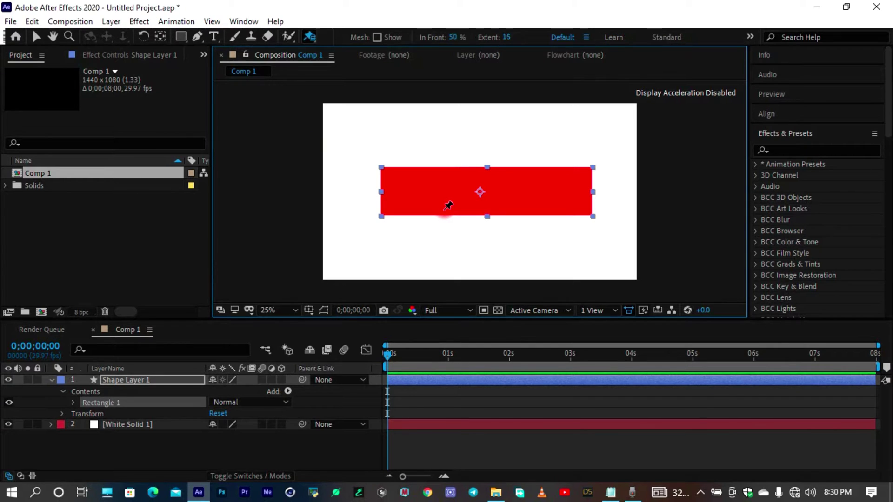
pyautogui.hotkey('ctrl', 'p')
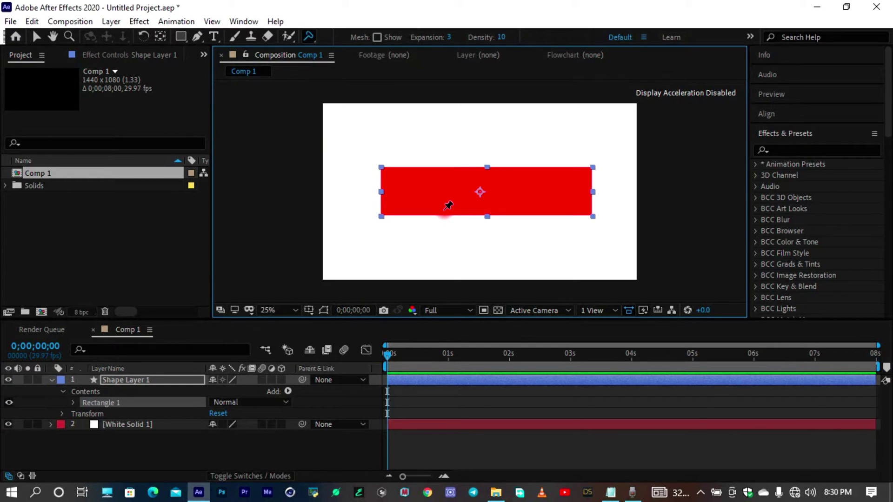
pyautogui.hotkey('ctrl', 'p')
pyautogui.click(314, 32)
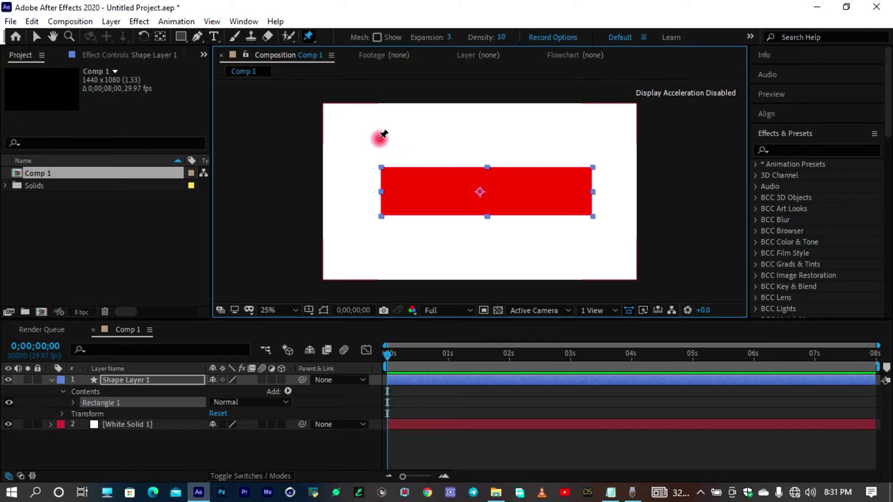
pyautogui.click(308, 37)
pyautogui.moveTo(308, 37); pyautogui.dragTo(351, 53)
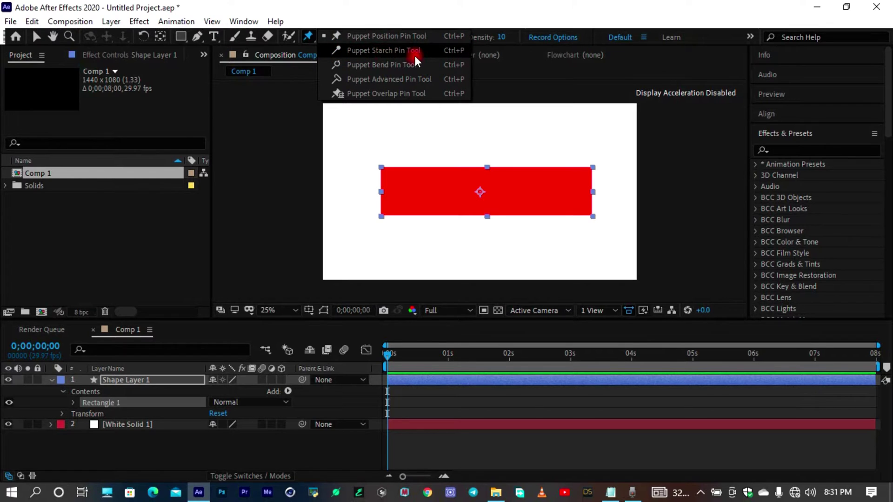
pyautogui.moveTo(444, 55); pyautogui.dragTo(432, 89)
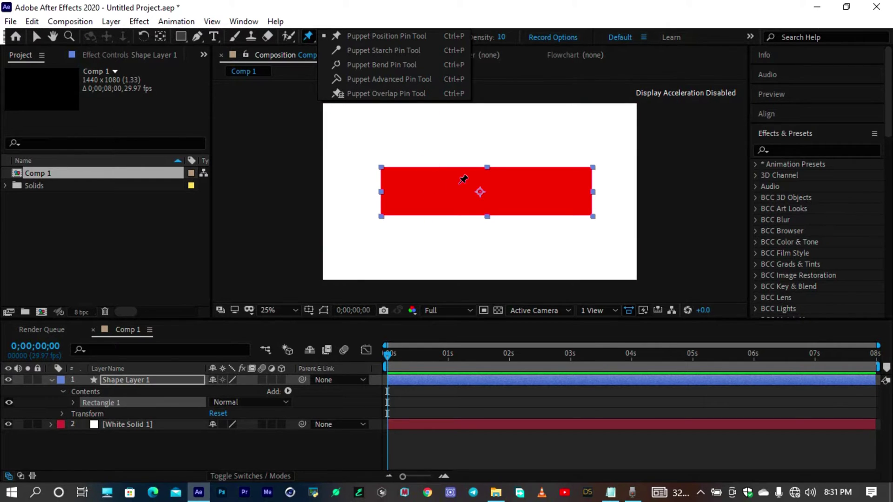
# Place a position pin near the rectangle's left end and expand the shape layer's Puppet effect down to the Mesh 1 Deform pins
pyautogui.click(411, 191)
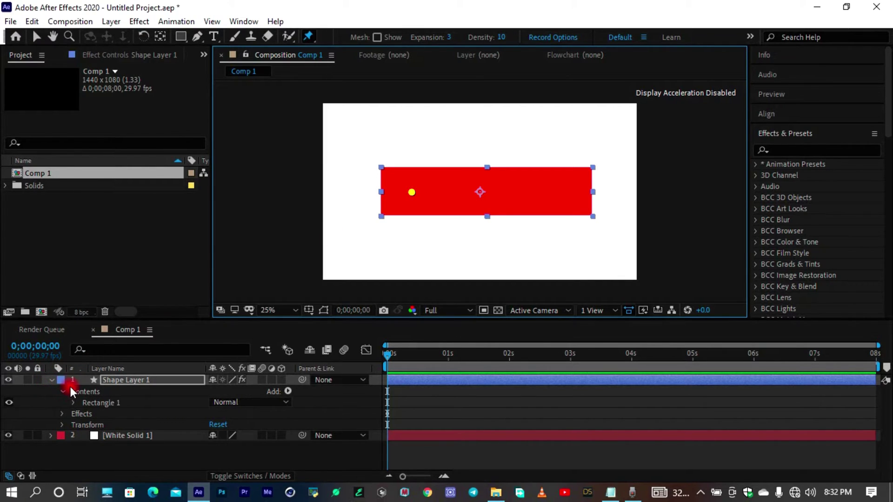
pyautogui.click(65, 414)
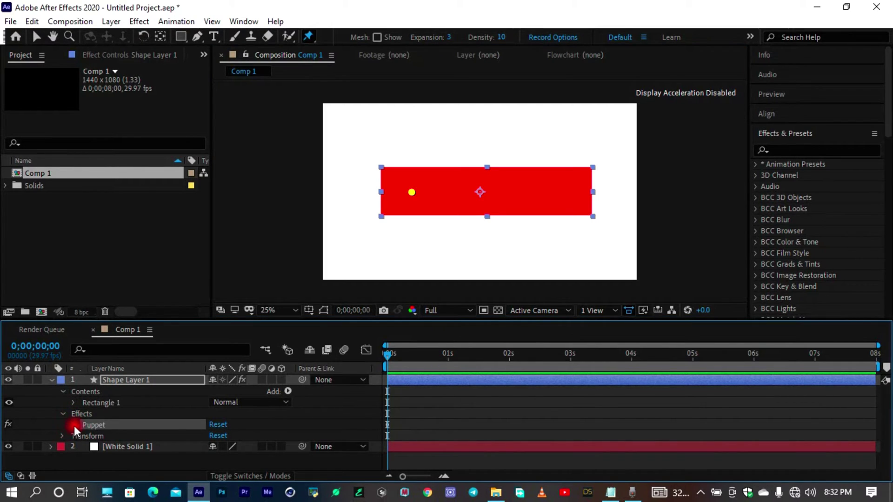
pyautogui.click(74, 425)
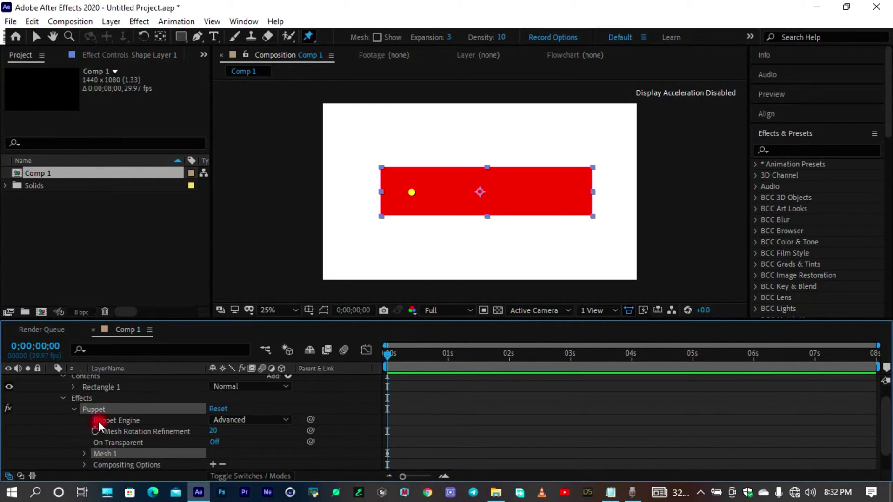
pyautogui.click(86, 453)
pyautogui.scroll(-2, 152, 437)
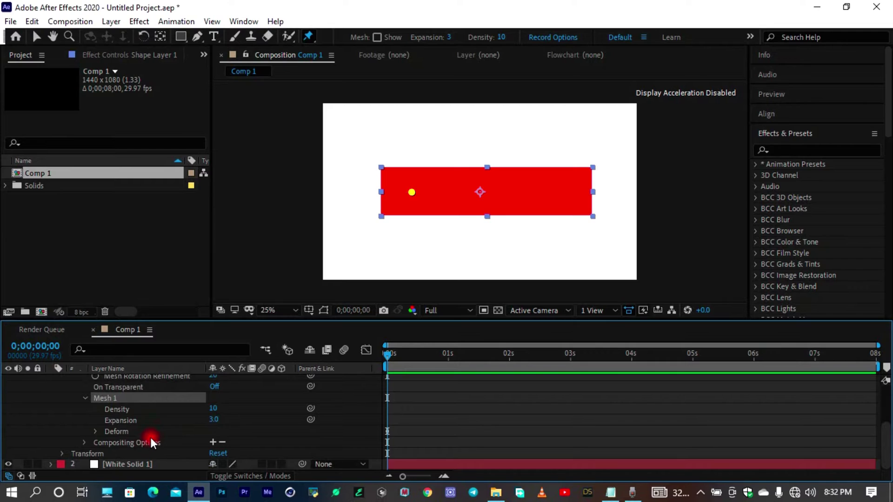
pyautogui.click(95, 431)
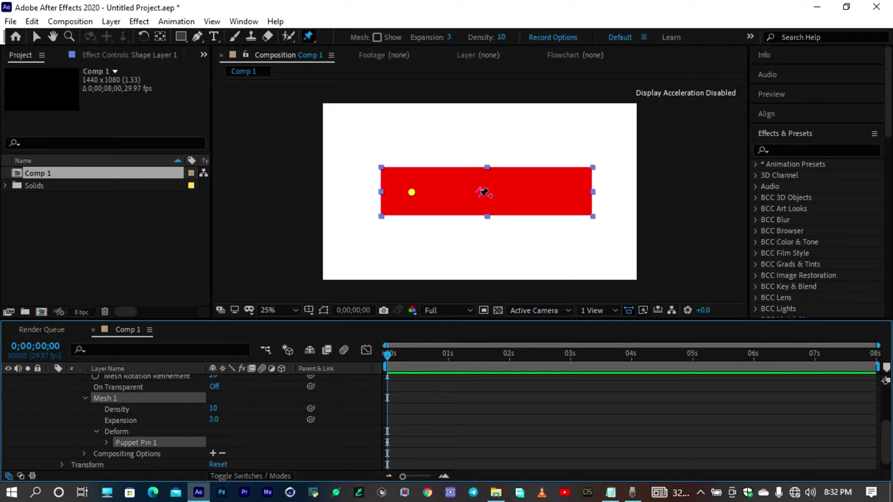
# Add three more position pins in a row along the rectangle's horizontal centre line towards its right end
pyautogui.click(458, 194)
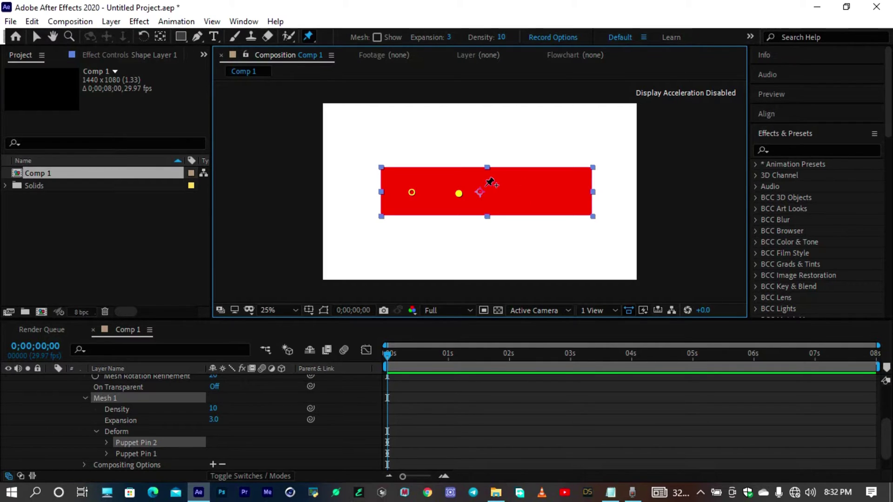
pyautogui.click(507, 193)
pyautogui.click(563, 194)
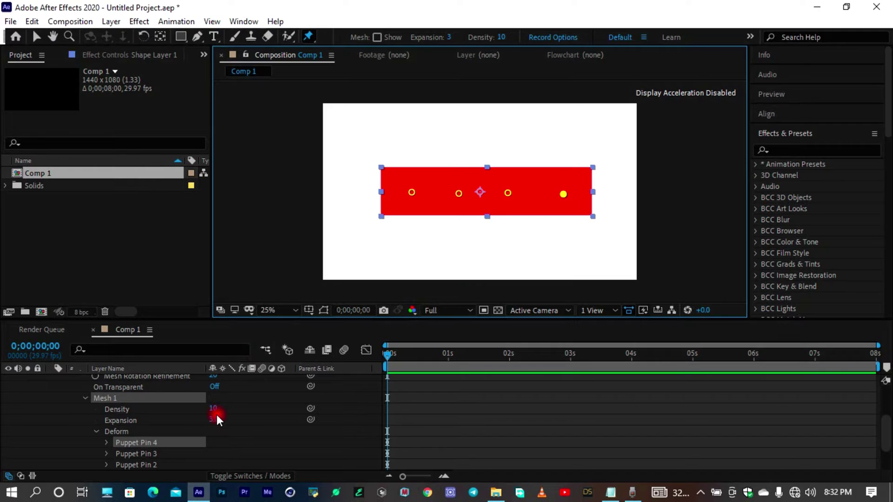
# Match the two middle pins on the rectangle with their Deform entries and reveal the Position property of Puppet Pin 4
pyautogui.scroll(-1, 185, 426)
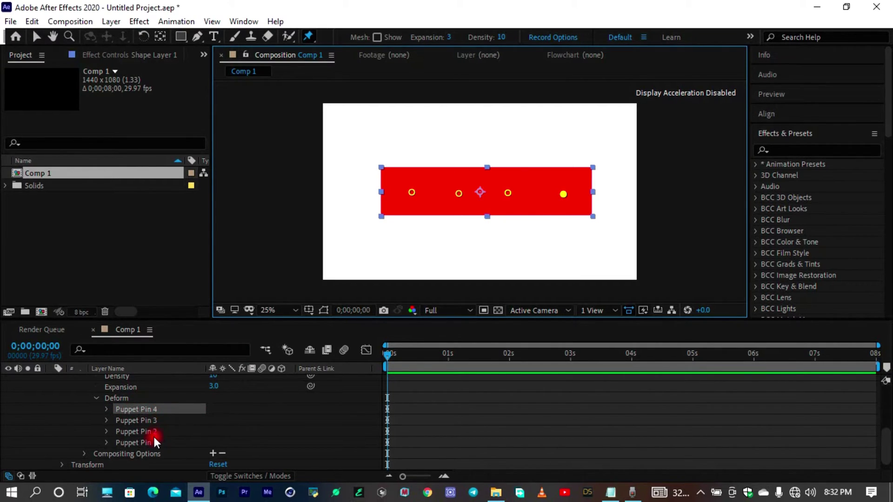
pyautogui.click(458, 194)
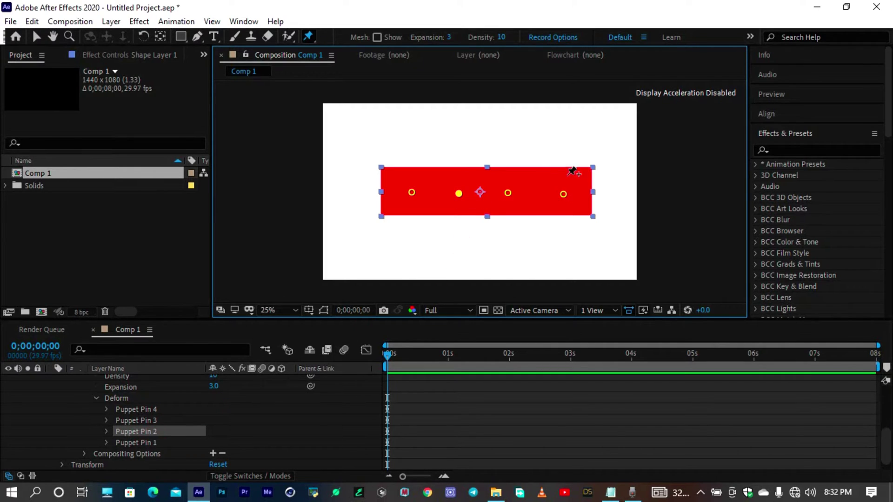
pyautogui.click(510, 198)
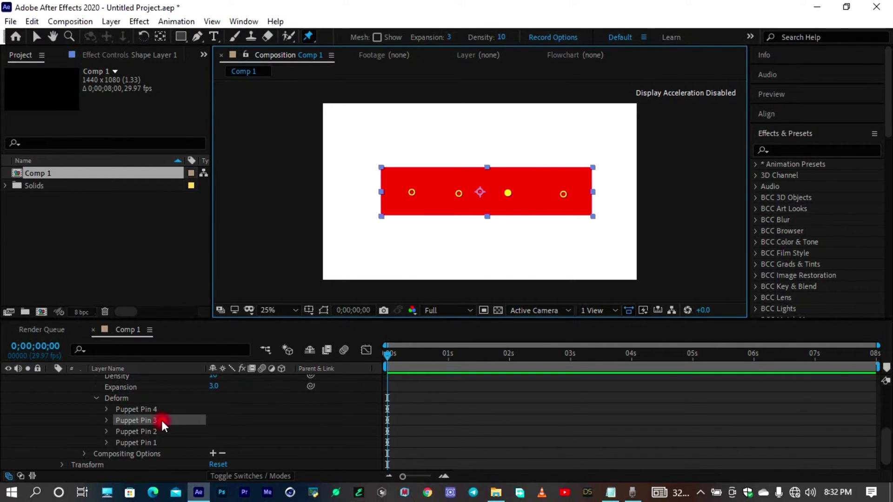
pyautogui.click(107, 409)
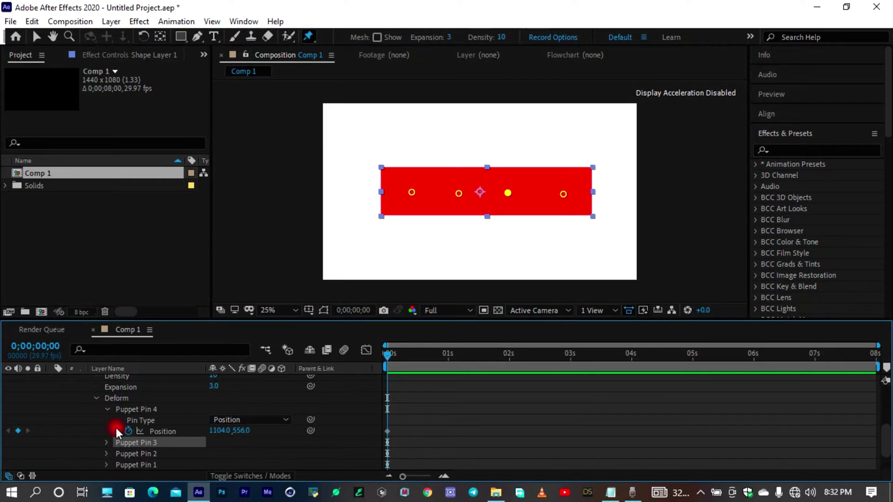
pyautogui.click(148, 433)
# At 1 second, move Puppet Pin 3 straight down to about 849, 752 with the Selection tool to bend the rectangle
pyautogui.moveTo(389, 354); pyautogui.dragTo(450, 354)
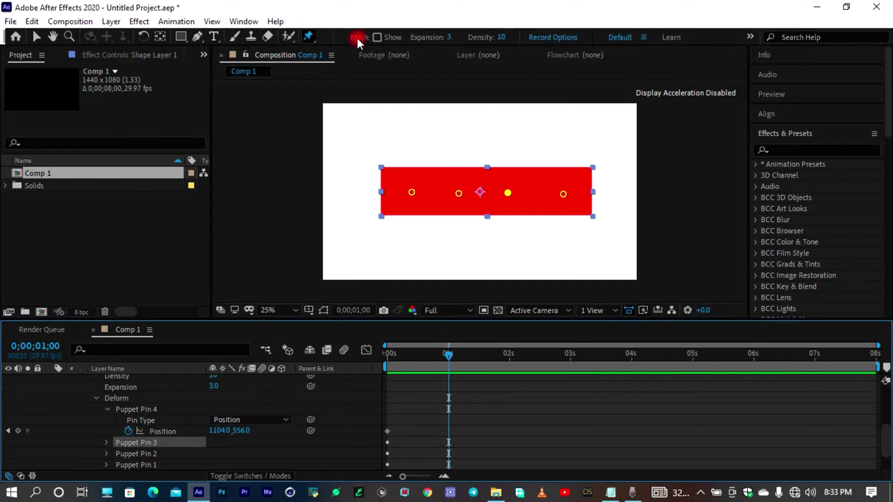
pyautogui.click(35, 35)
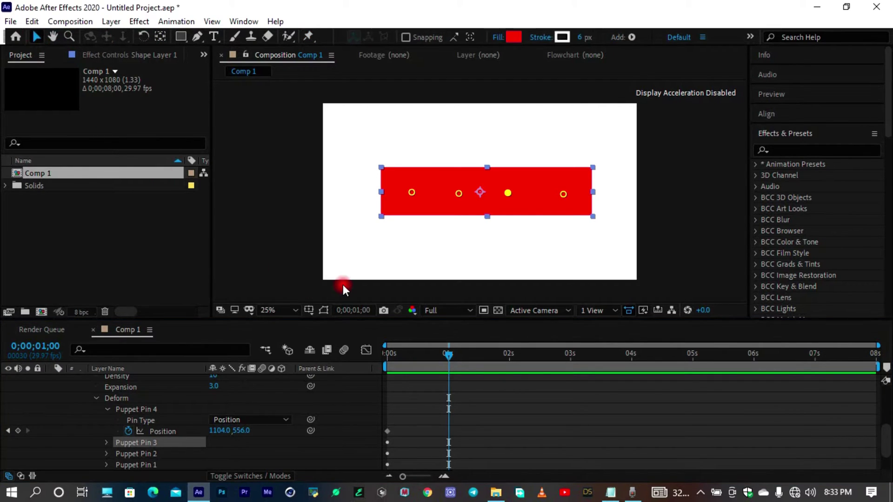
pyautogui.click(508, 195)
pyautogui.moveTo(508, 194); pyautogui.dragTo(508, 226)
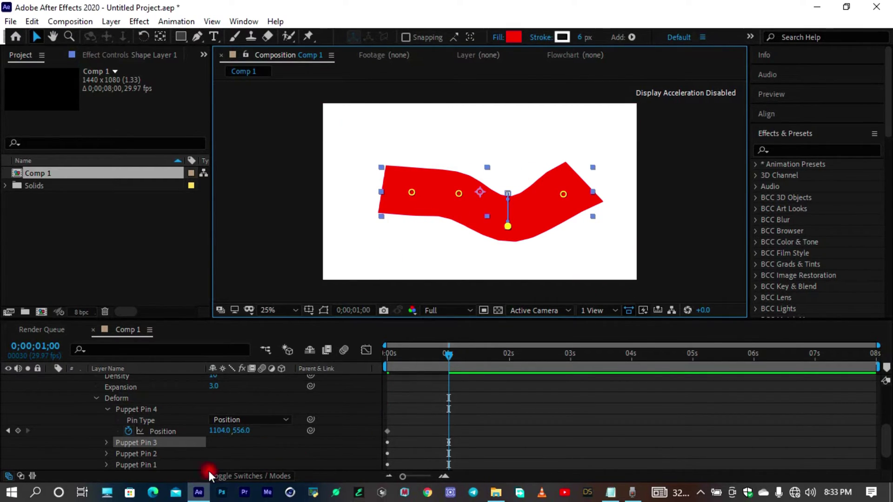
pyautogui.click(508, 226)
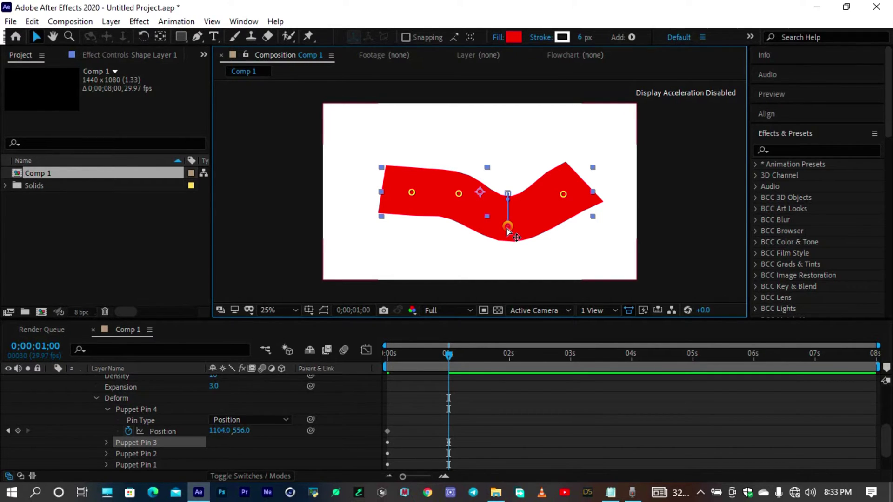
# Expand Puppet Pin 3 in the Deform group and select its Position property to examine the keyframes
pyautogui.click(136, 419)
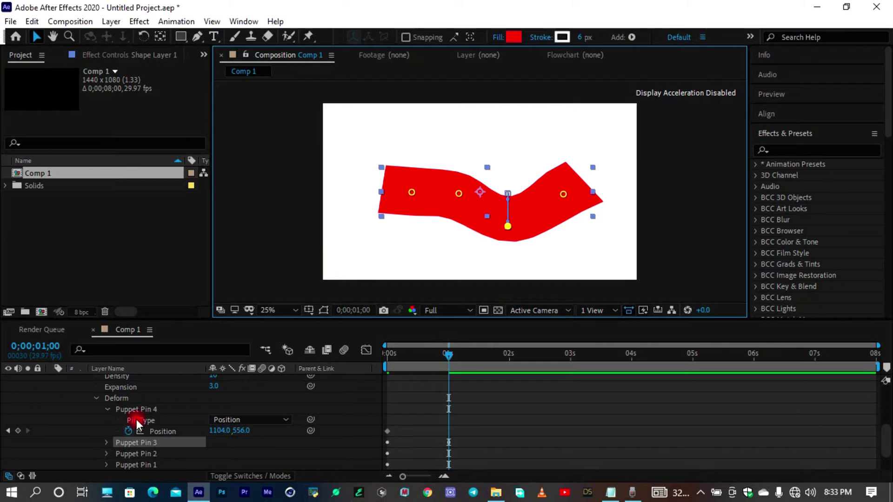
pyautogui.scroll(-3, 93, 412)
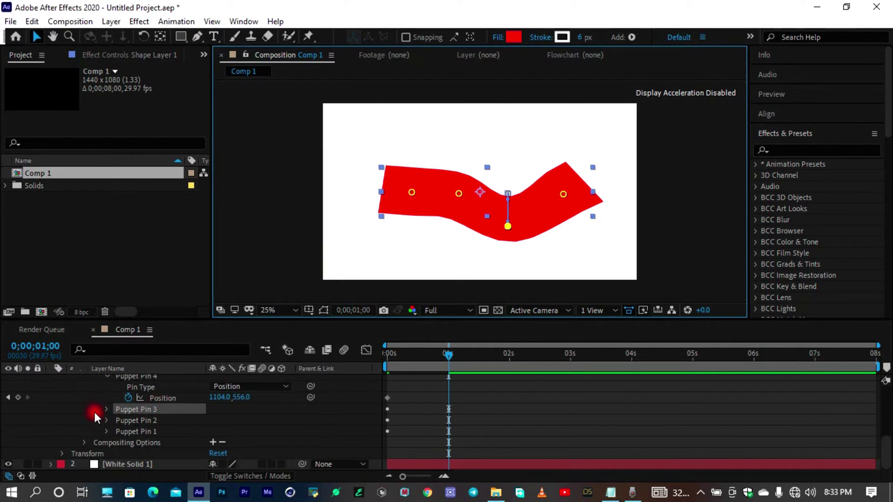
pyautogui.click(107, 410)
pyautogui.click(163, 431)
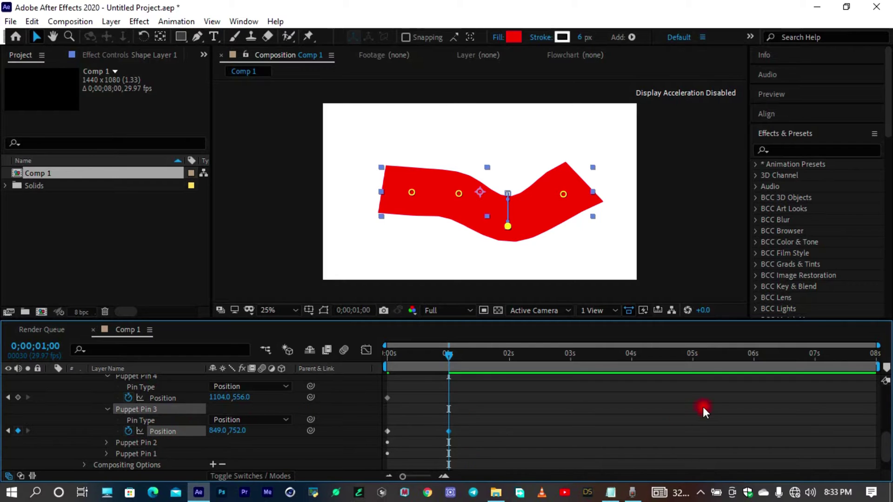
# Preview the bend animation from the first frame at Quarter resolution, then return to the start of the composition
pyautogui.moveTo(446, 354); pyautogui.dragTo(331, 354)
pyautogui.click(432, 310)
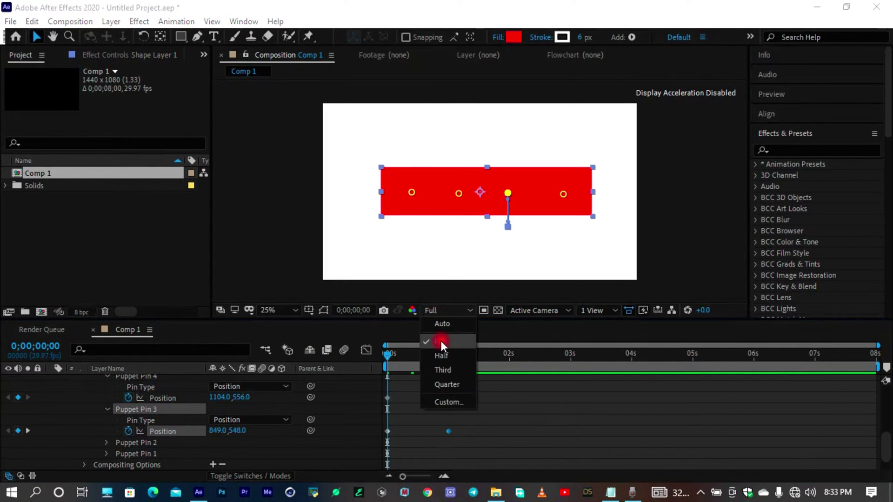
pyautogui.click(443, 389)
pyautogui.press('space')
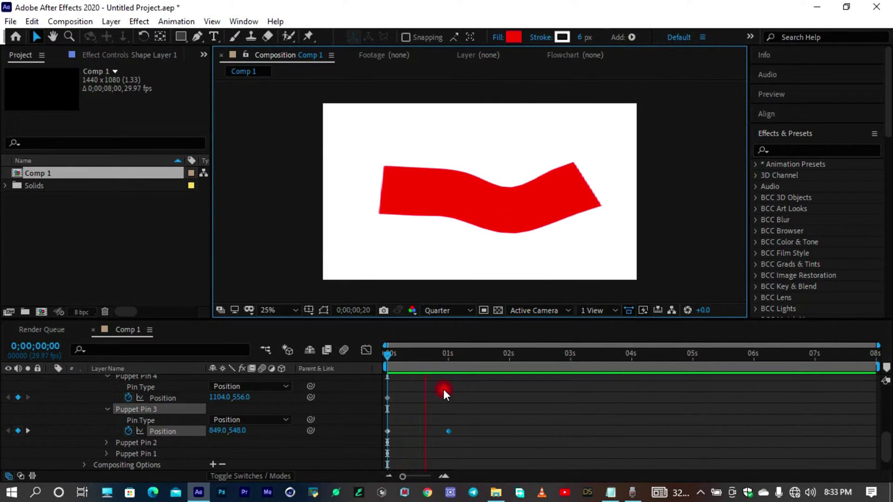
pyautogui.press('space')
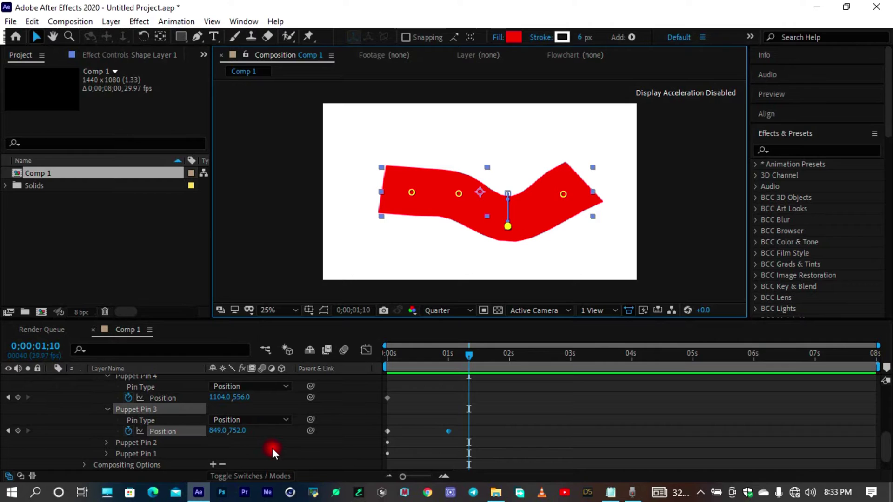
pyautogui.press('Home')
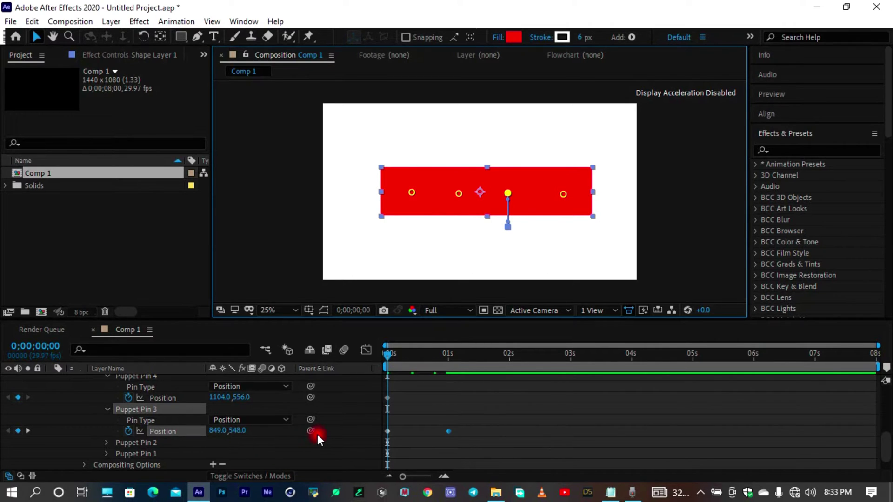
# Undo the downward move of Puppet Pin 3 at 1 second
pyautogui.hotkey('ctrl', 'z')
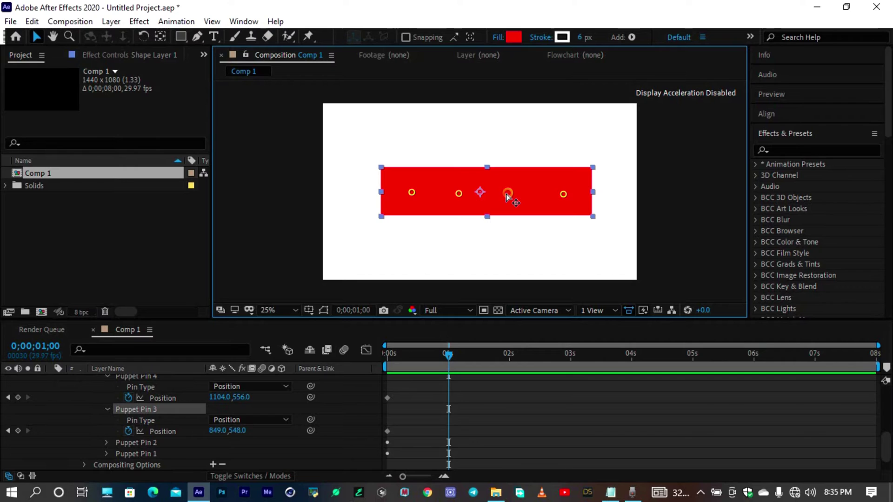
# At 1 second, try moving Puppet Pin 3 down to about 855, 628, and return to the first frame
pyautogui.moveTo(506, 194); pyautogui.dragTo(509, 205)
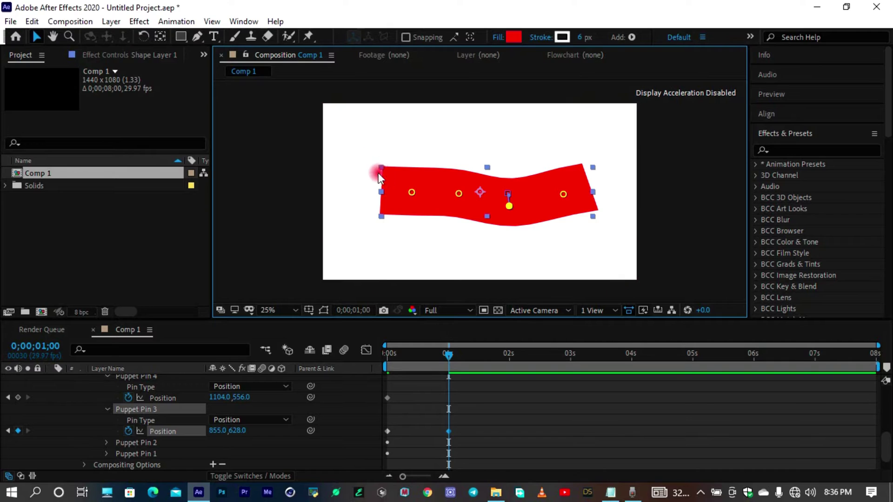
pyautogui.click(486, 386)
pyautogui.moveTo(440, 353); pyautogui.dragTo(339, 367)
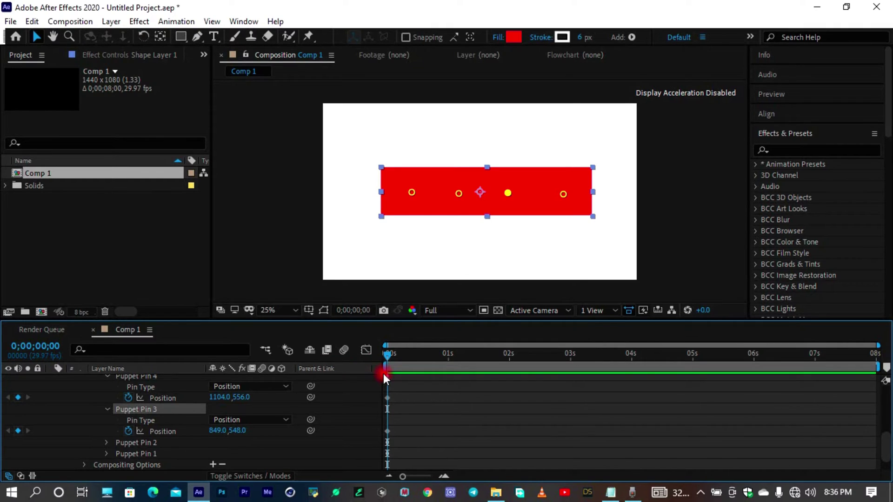
# Add four Puppet Position pins around the red rectangle's left part, two along its upper edge and two along its lower edge
pyautogui.click(342, 51)
pyautogui.click(306, 29)
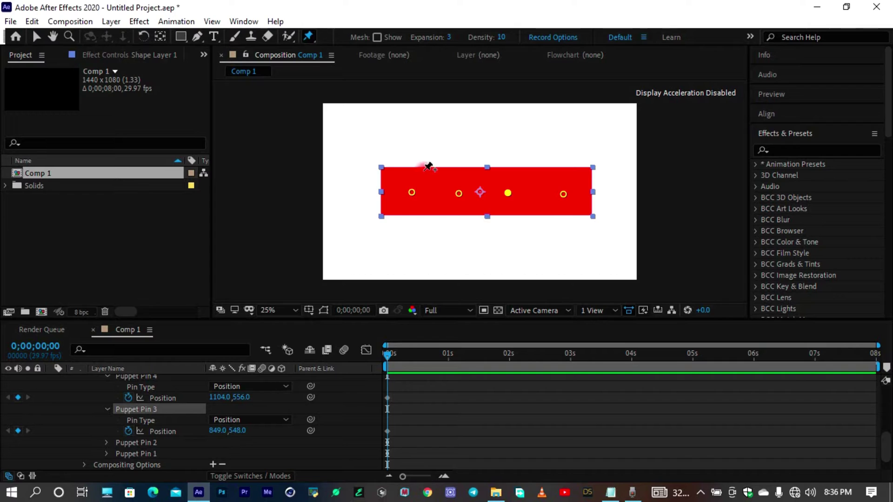
pyautogui.click(439, 173)
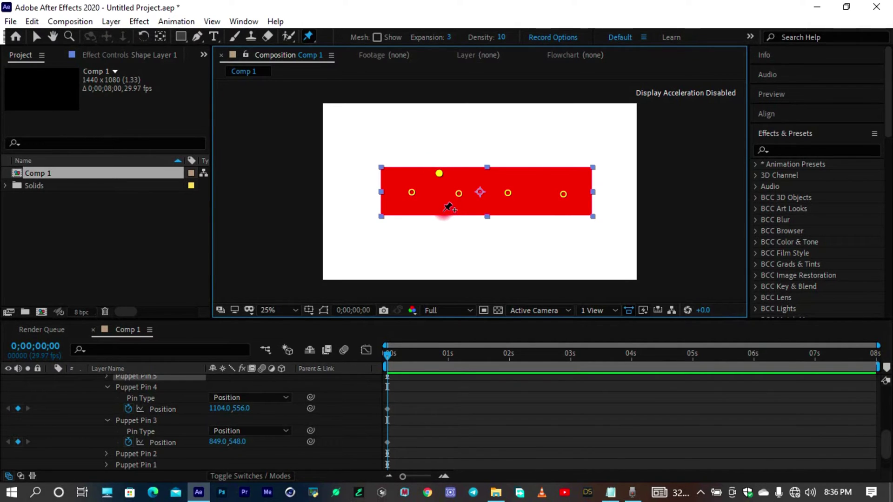
pyautogui.click(442, 211)
pyautogui.click(390, 176)
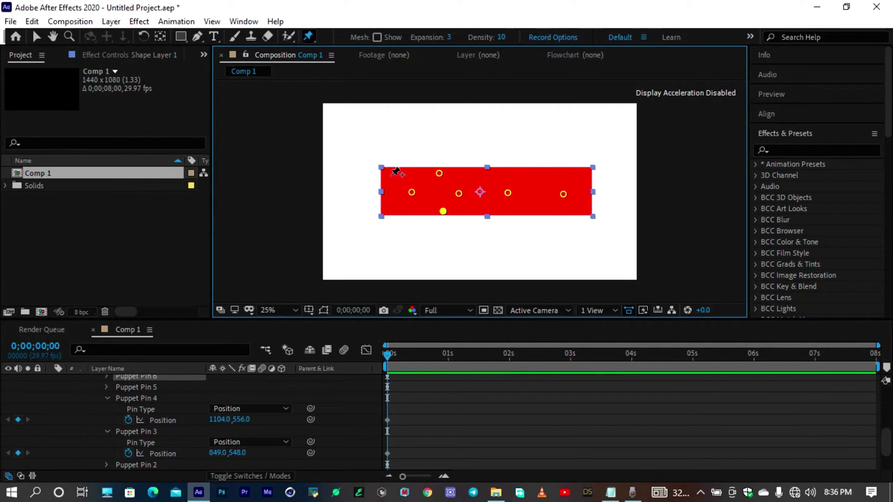
pyautogui.click(391, 211)
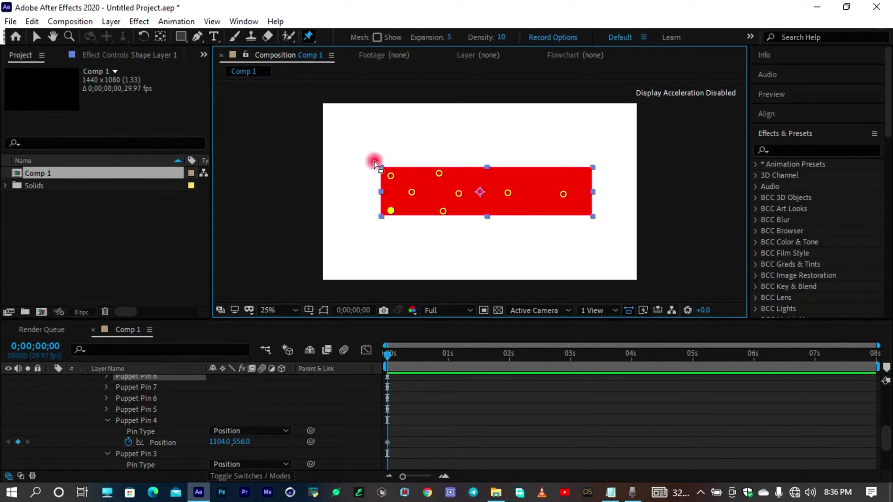
# Move Puppet Pin 3 down and up to test the deformation, and leave it at about 873, 556
pyautogui.moveTo(512, 197); pyautogui.dragTo(510, 225)
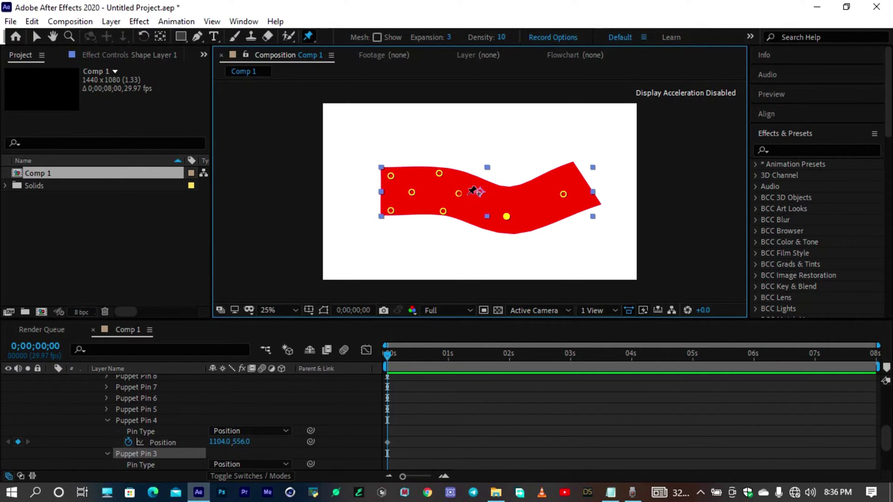
pyautogui.click(458, 168)
pyautogui.click(434, 222)
pyautogui.click(375, 173)
pyautogui.moveTo(506, 216); pyautogui.dragTo(496, 149)
pyautogui.moveTo(496, 195)
pyautogui.mouseDown()
pyautogui.moveTo(495, 167)
pyautogui.moveTo(493, 194)
pyautogui.moveTo(494, 185)
pyautogui.moveTo(519, 197)
pyautogui.moveTo(513, 195)
pyautogui.mouseUp()
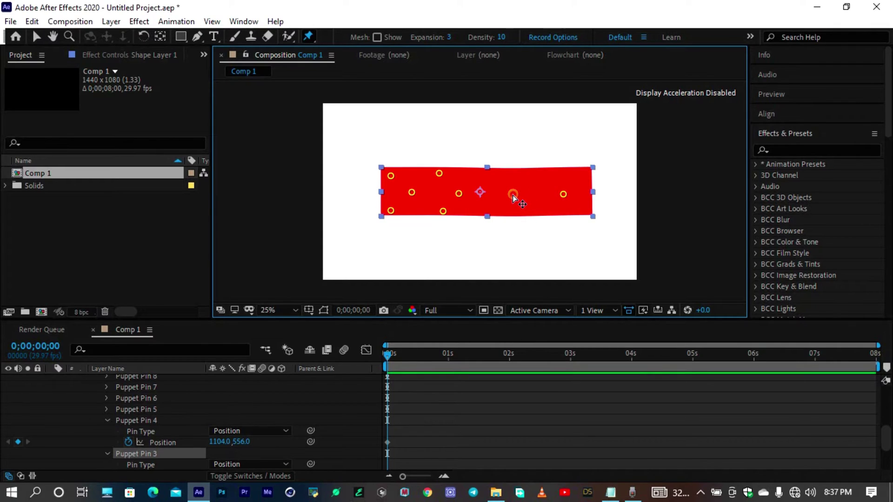
# Collapse Puppet Pins 4 and 3 in the Deform group and select all eight puppet pins
pyautogui.click(311, 38)
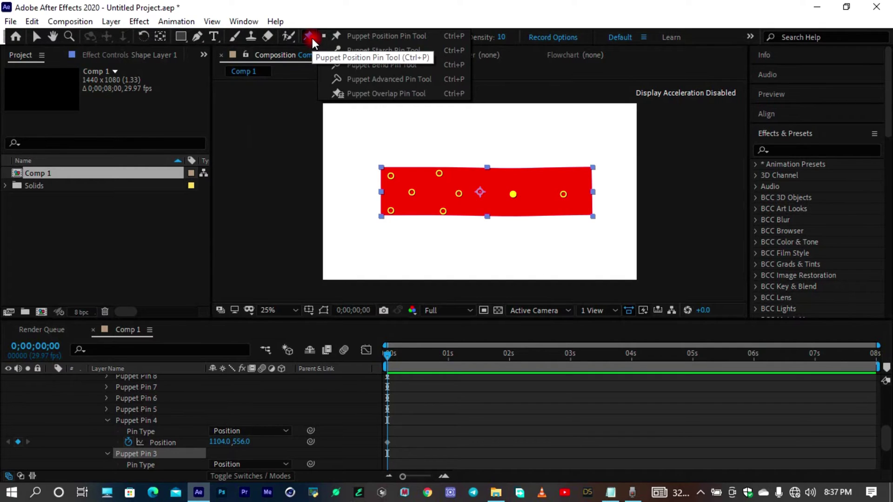
pyautogui.moveTo(312, 38); pyautogui.dragTo(442, 60)
pyautogui.click(107, 421)
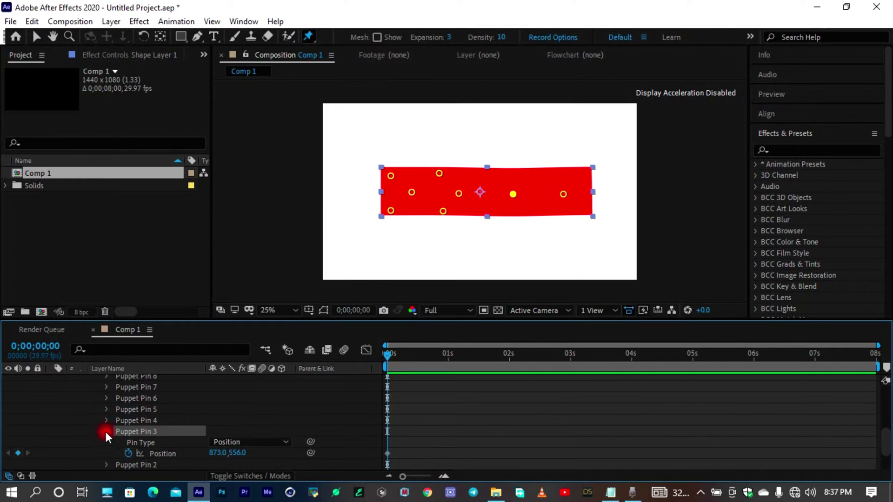
pyautogui.click(107, 433)
pyautogui.click(120, 452)
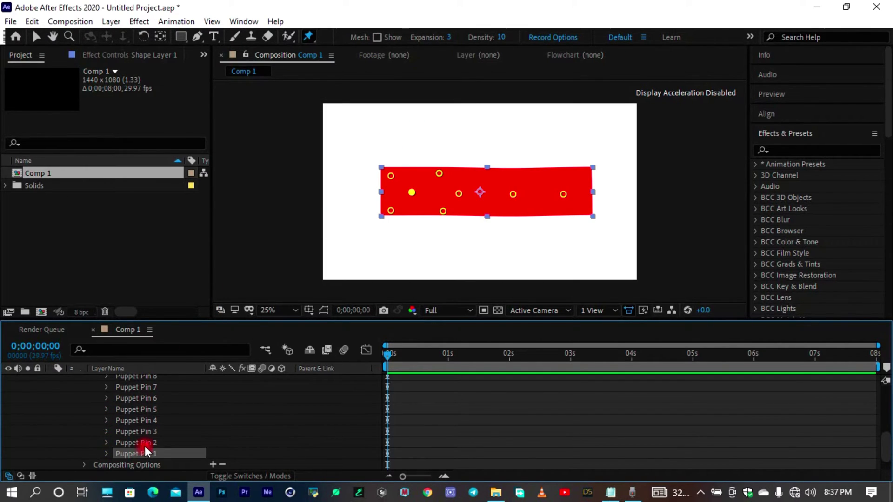
pyautogui.scroll(2, 148, 440)
pyautogui.keyDown('shift'); pyautogui.click(146, 410); pyautogui.keyUp('shift')
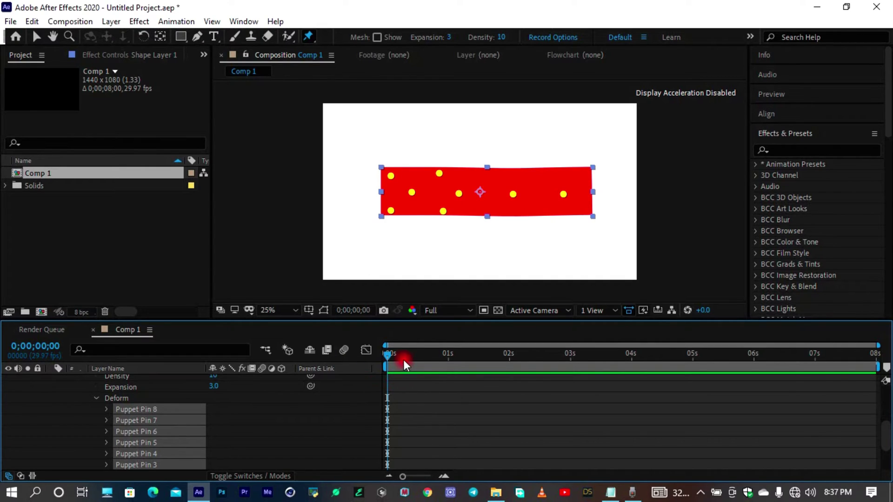
# At 0;00;00;29, move the lower-left corner pin down and the upper-left corner pin up to widen the rectangle's left end
pyautogui.moveTo(395, 356); pyautogui.dragTo(451, 352)
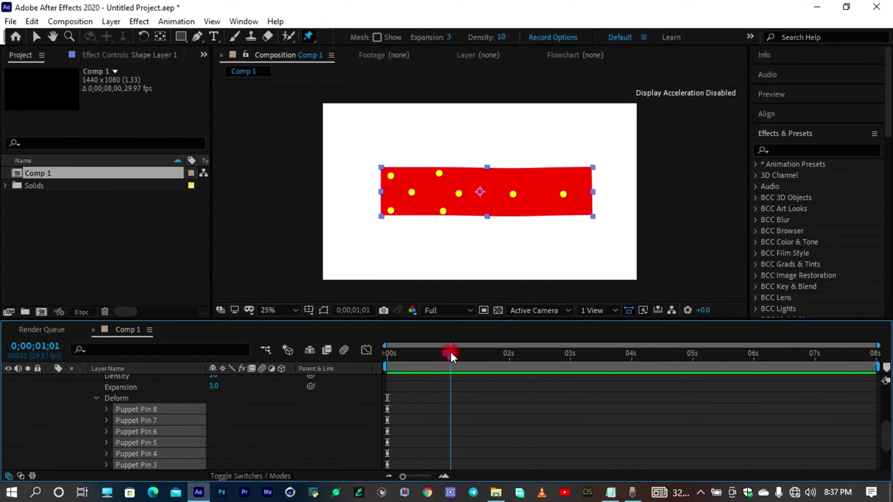
pyautogui.click(603, 175)
pyautogui.moveTo(603, 177); pyautogui.dragTo(636, 171)
pyautogui.moveTo(453, 364); pyautogui.dragTo(449, 358)
pyautogui.click(434, 226)
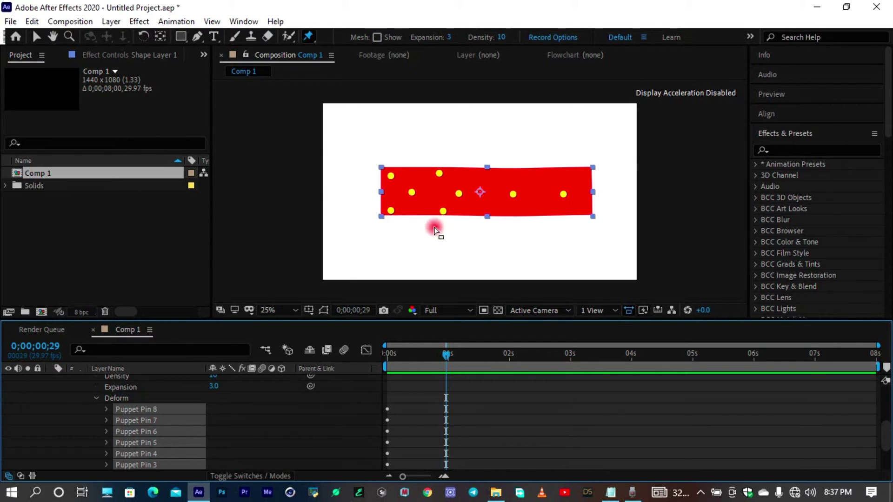
pyautogui.click(391, 212)
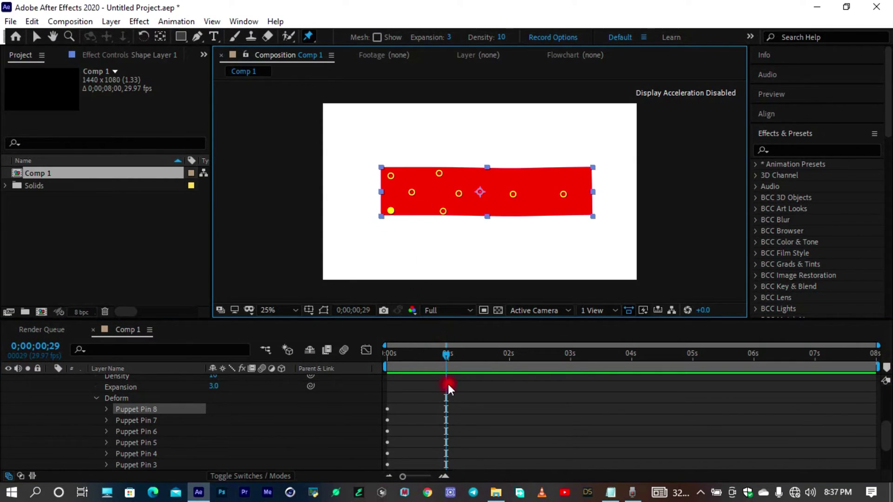
pyautogui.moveTo(391, 211); pyautogui.dragTo(370, 256)
pyautogui.moveTo(388, 174); pyautogui.dragTo(362, 127)
pyautogui.click(395, 242)
pyautogui.moveTo(395, 244); pyautogui.dragTo(373, 236)
pyautogui.moveTo(391, 176); pyautogui.dragTo(383, 136)
# At 0;00;00;29, lower Puppet Pin 1, raise the inner upper-edge pin and lower the inner lower-edge pin
pyautogui.moveTo(412, 202); pyautogui.dragTo(410, 231)
pyautogui.moveTo(439, 174); pyautogui.dragTo(442, 124)
pyautogui.click(443, 213)
pyautogui.moveTo(448, 222); pyautogui.dragTo(449, 249)
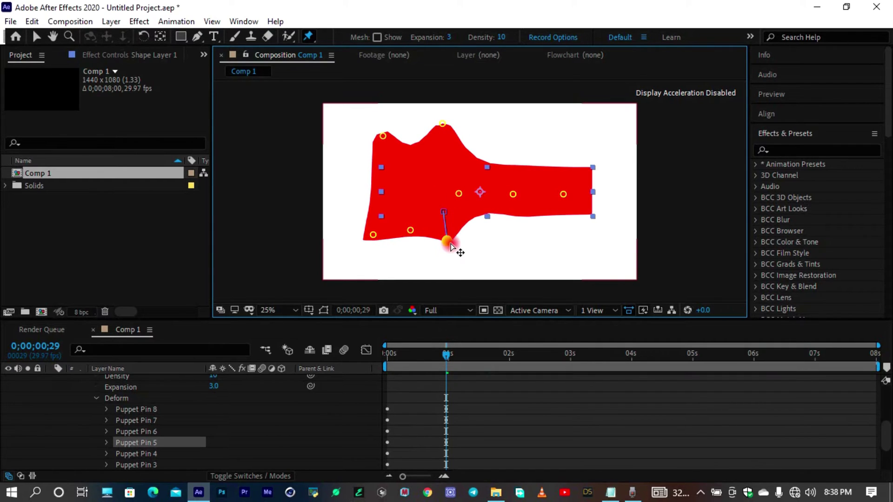
# At 0;00;00;29, raise Puppet Pin 3 and lower the rightmost pin to arch the rectangle's right part
pyautogui.click(513, 194)
pyautogui.moveTo(514, 195); pyautogui.dragTo(520, 140)
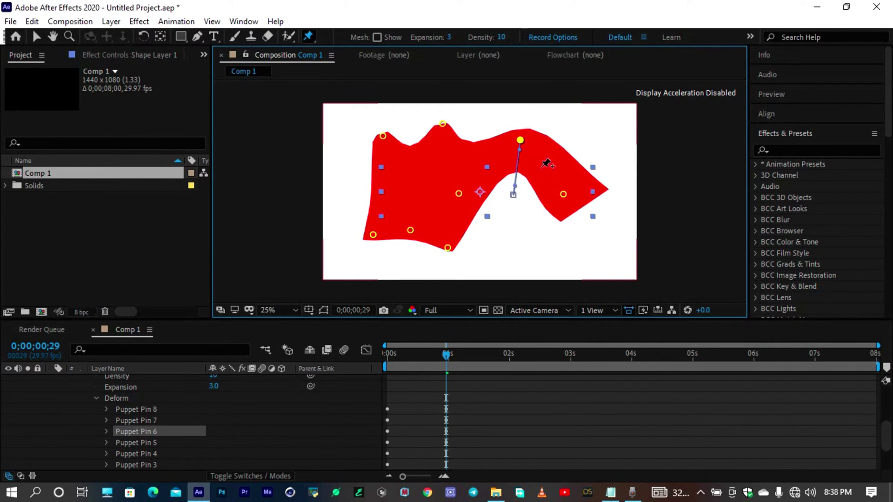
pyautogui.click(563, 194)
pyautogui.moveTo(564, 195); pyautogui.dragTo(559, 244)
# At 2 seconds, reposition the pins in the shape's left part to squeeze it into a narrow arm stretching left
pyautogui.click(511, 356)
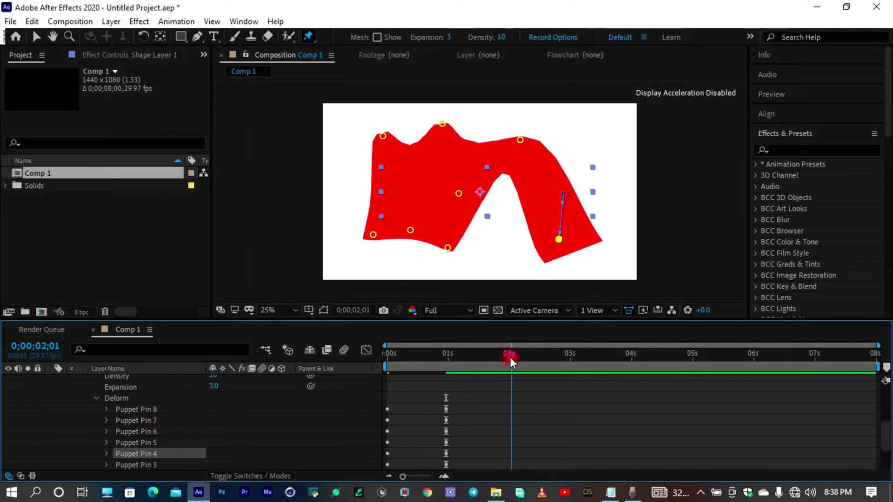
pyautogui.moveTo(460, 195); pyautogui.dragTo(492, 206)
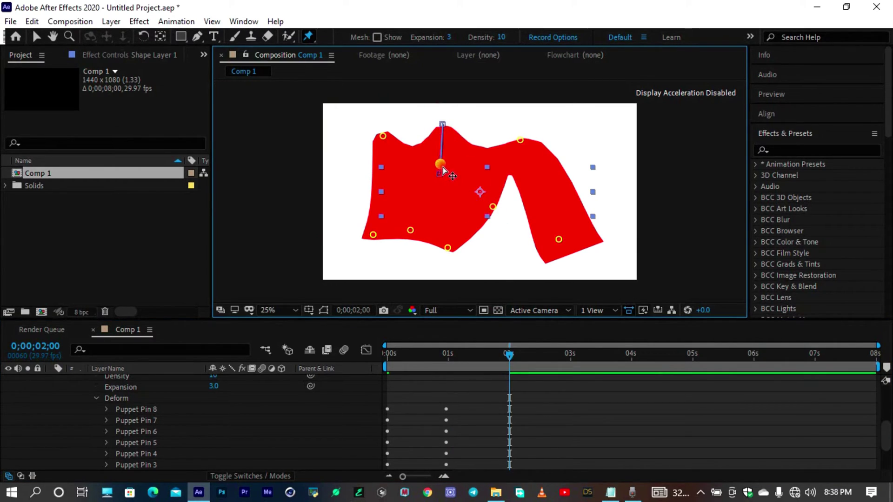
pyautogui.moveTo(444, 124); pyautogui.dragTo(441, 165)
pyautogui.moveTo(410, 230); pyautogui.dragTo(345, 166)
pyautogui.moveTo(373, 235); pyautogui.dragTo(417, 175)
pyautogui.moveTo(448, 248); pyautogui.dragTo(446, 191)
# At 2 seconds, move Puppet Pin 3 up and to the right and raise the rightmost pin slightly
pyautogui.moveTo(520, 140); pyautogui.dragTo(552, 127)
pyautogui.click(559, 240)
pyautogui.moveTo(559, 239)
pyautogui.mouseDown()
pyautogui.moveTo(509, 269)
pyautogui.moveTo(479, 266)
pyautogui.moveTo(562, 238)
pyautogui.mouseUp()
pyautogui.click(560, 236)
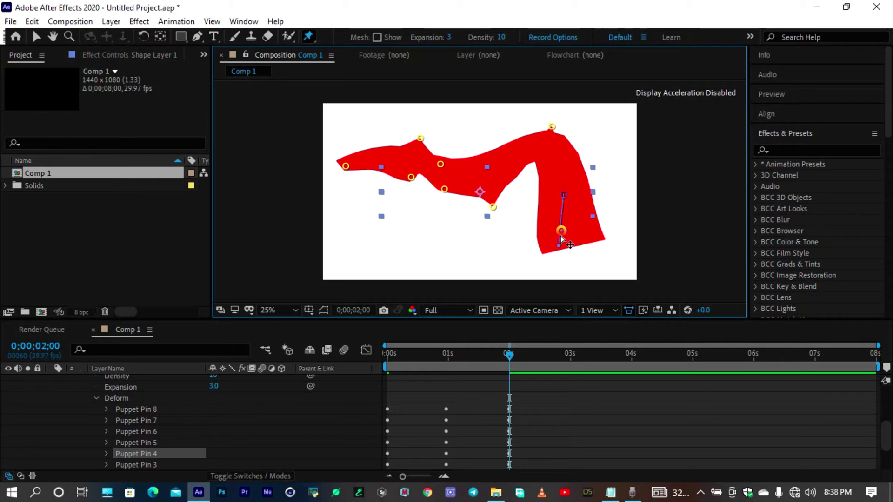
# Scrub the pin animation between 0 and about 3 seconds, and preview it from the first frame
pyautogui.moveTo(469, 357); pyautogui.dragTo(279, 354)
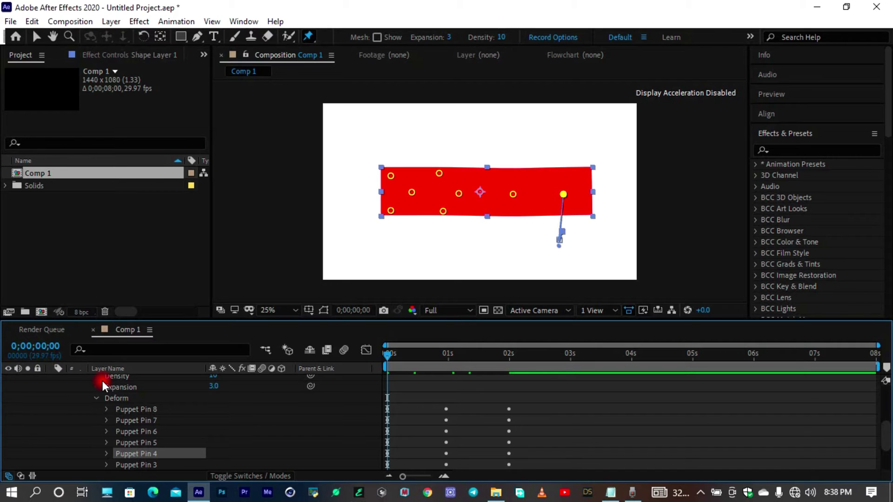
pyautogui.click(546, 398)
pyautogui.moveTo(394, 363); pyautogui.dragTo(568, 368)
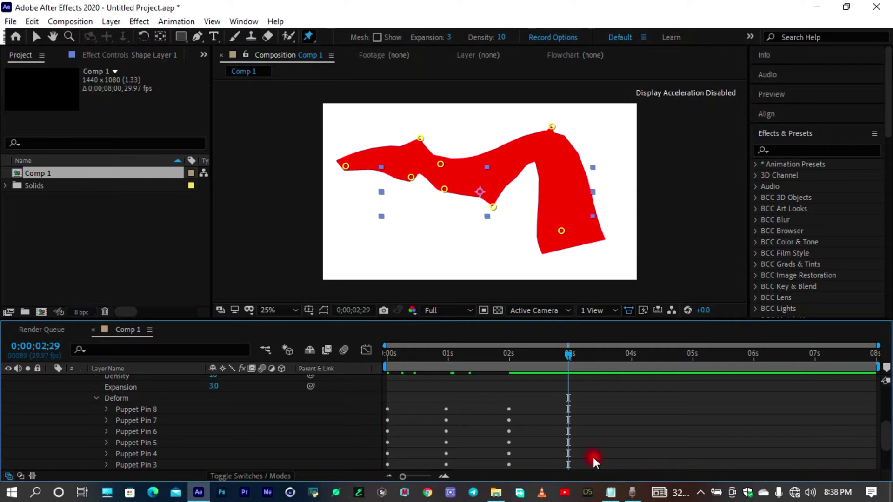
pyautogui.scroll(3, 887, 437)
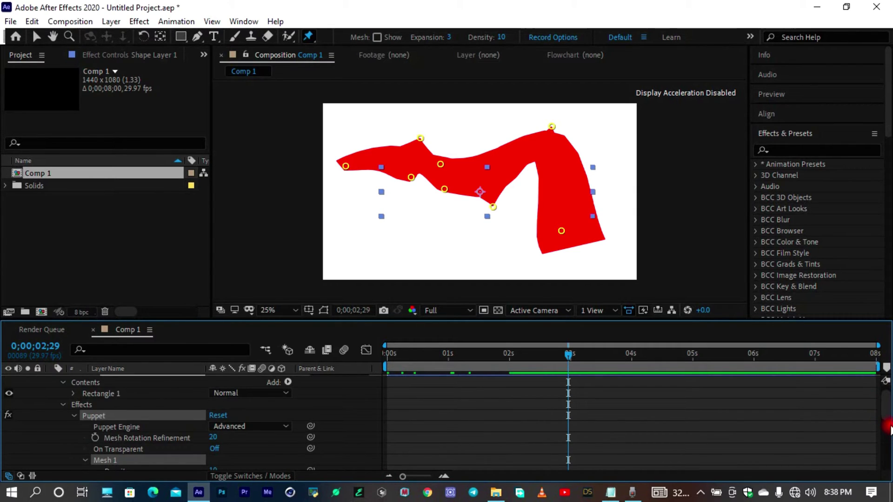
pyautogui.click(888, 438)
pyautogui.moveTo(449, 359); pyautogui.dragTo(388, 359)
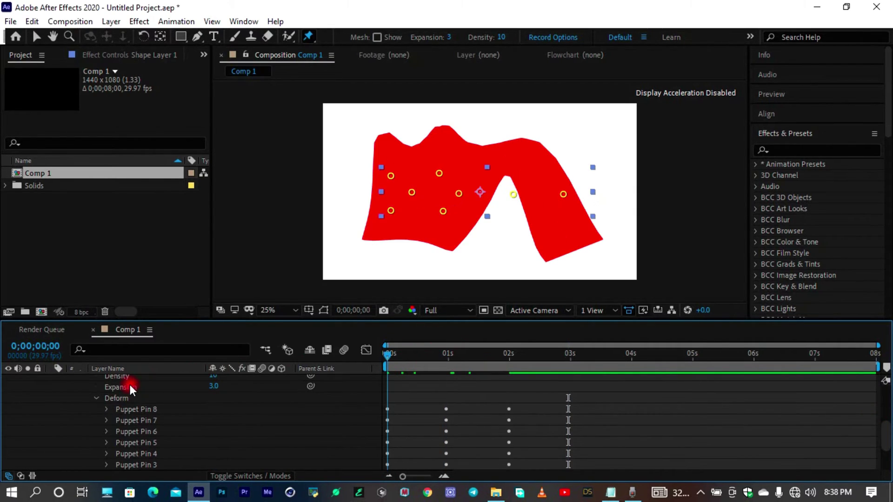
pyautogui.press('space')
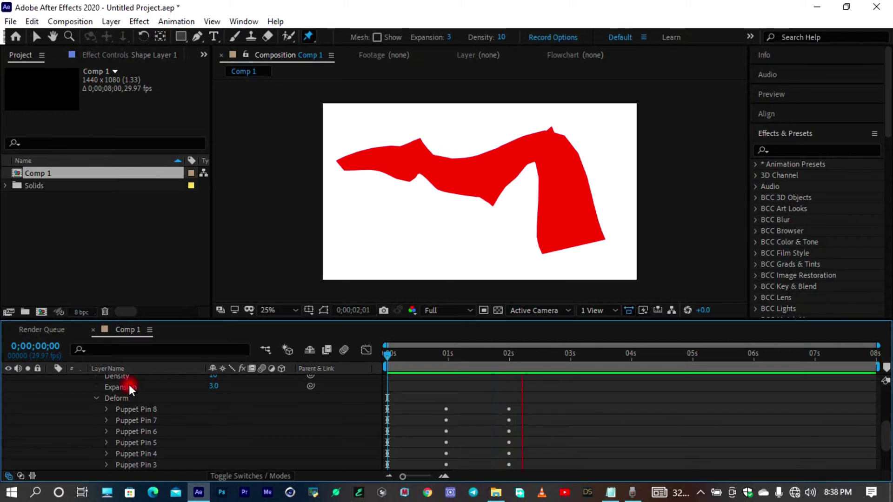
pyautogui.press('space')
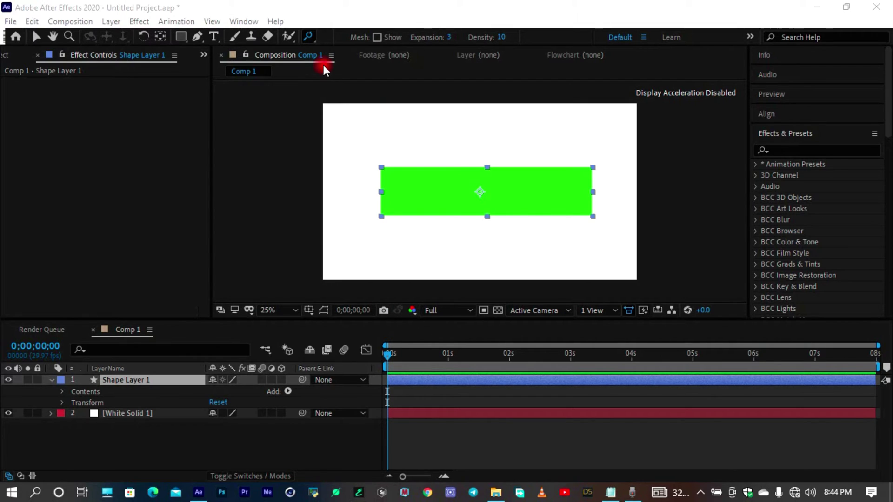
# Add two pins to the green rectangle with the Puppet Starch Pin tool, one in each half along its middle line
pyautogui.moveTo(306, 36); pyautogui.dragTo(336, 53)
pyautogui.click(388, 172)
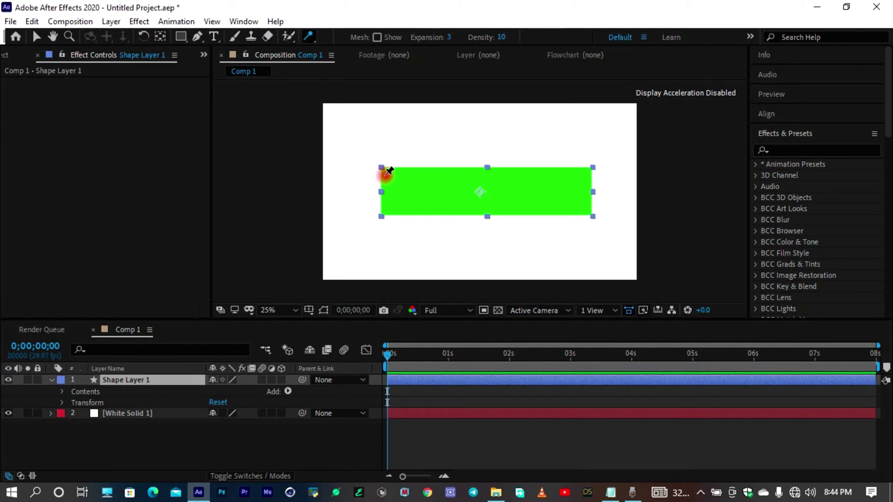
pyautogui.click(429, 192)
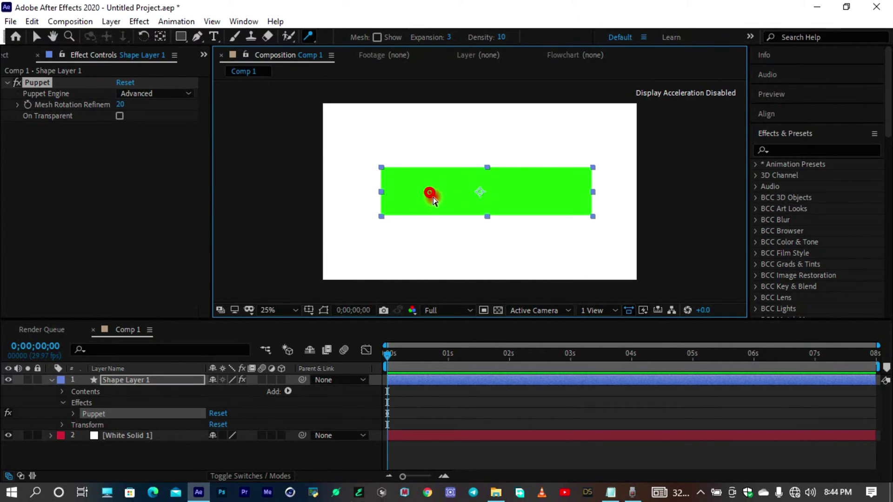
pyautogui.click(542, 191)
# Add a Puppet Position pin near the green rectangle's centre and move it slightly upward
pyautogui.moveTo(308, 36); pyautogui.dragTo(348, 38)
pyautogui.click(471, 192)
pyautogui.moveTo(472, 197)
pyautogui.mouseDown()
pyautogui.moveTo(461, 236)
pyautogui.moveTo(471, 180)
pyautogui.mouseUp()
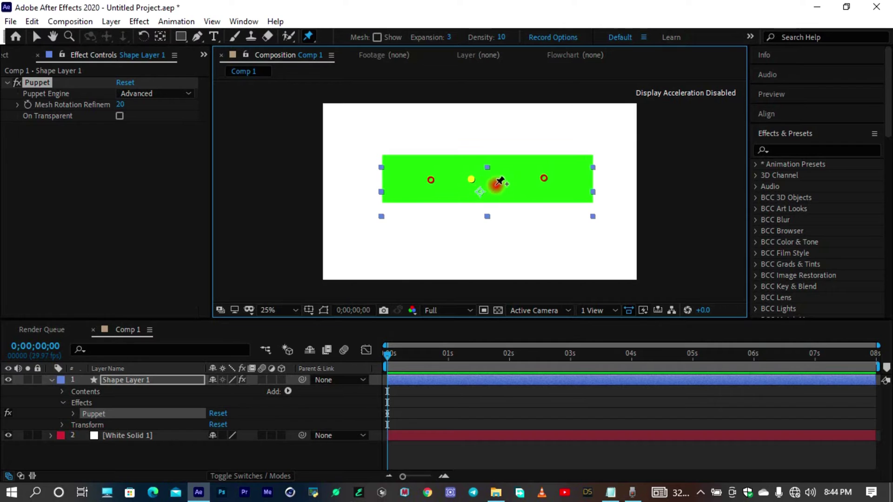
# Add a second position pin near the rectangle's left end, and test moving the central position pin up and left before undoing that move
pyautogui.click(403, 181)
pyautogui.moveTo(471, 182)
pyautogui.mouseDown()
pyautogui.moveTo(470, 255)
pyautogui.moveTo(462, 168)
pyautogui.mouseUp()
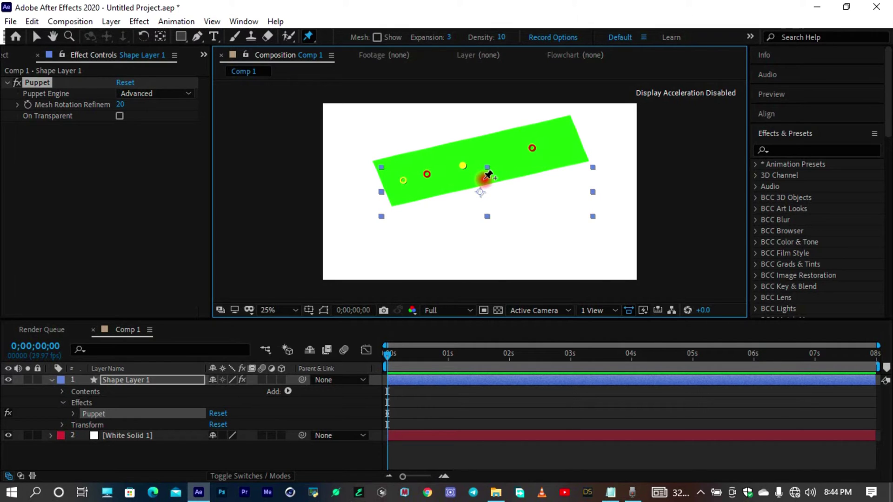
pyautogui.hotkey('ctrl', 'z')
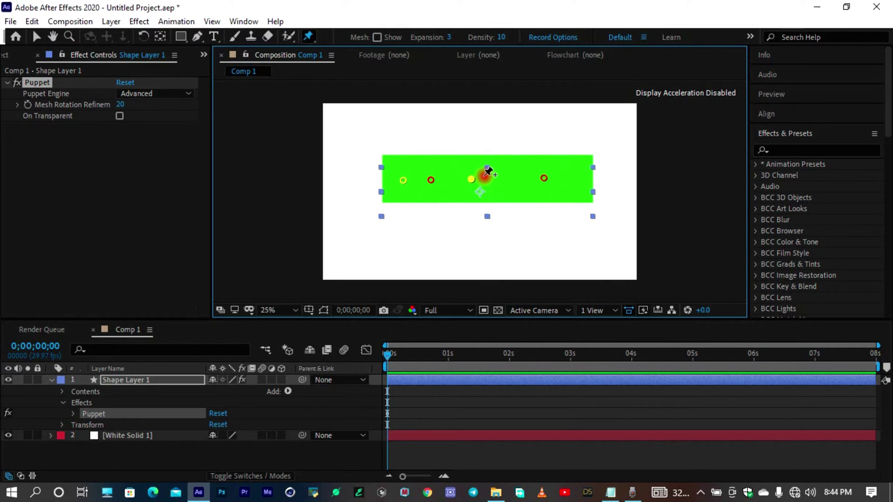
# Add a Puppet Bend pin between the central position pin and the right starch pin
pyautogui.click(310, 38)
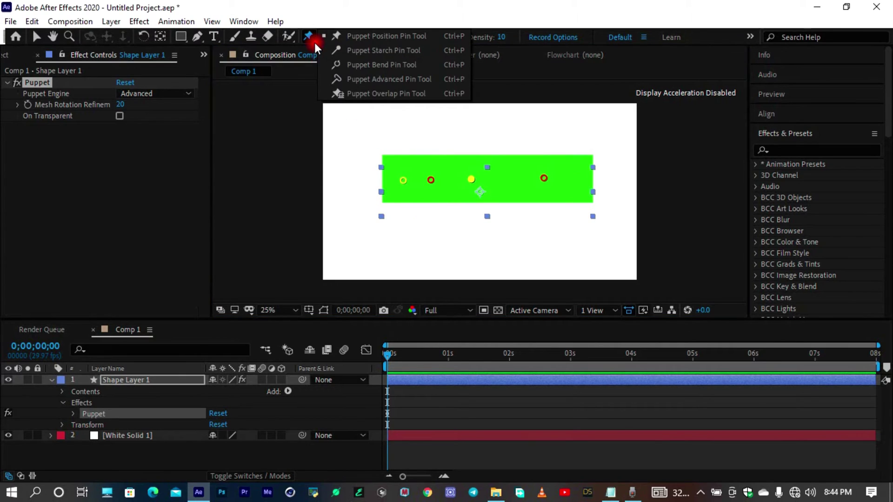
pyautogui.click(361, 64)
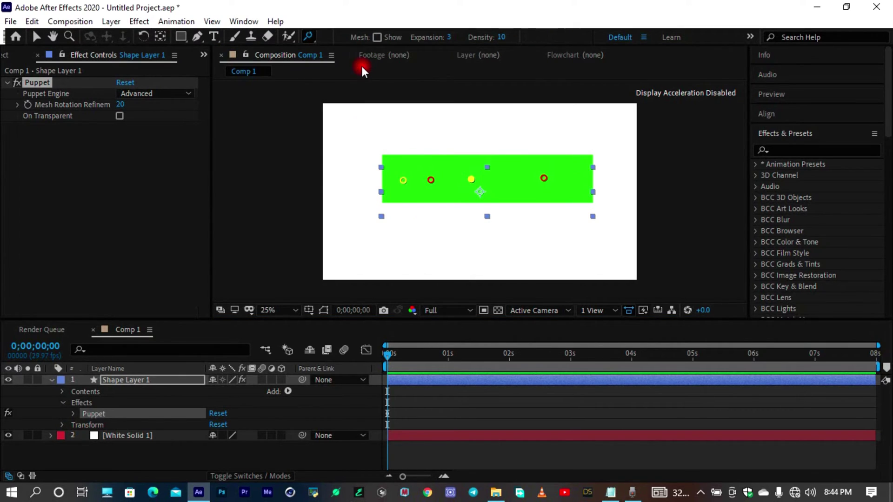
pyautogui.click(508, 180)
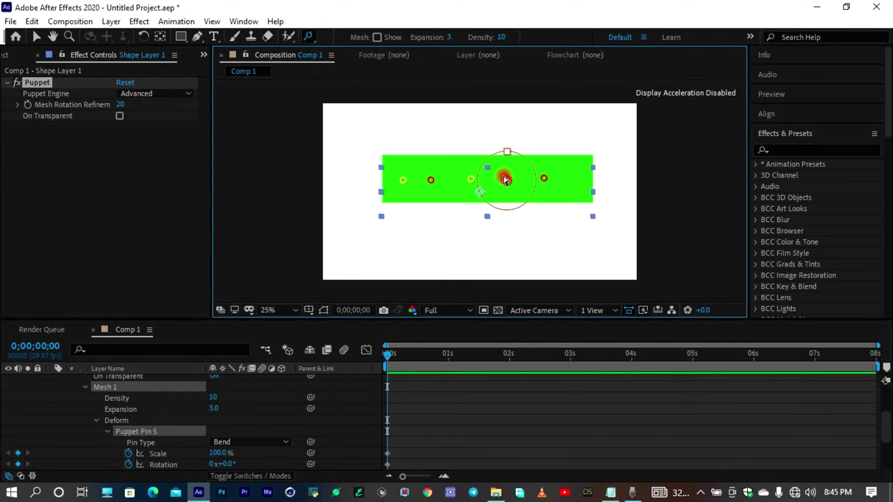
pyautogui.scroll(3, 506, 179)
pyautogui.scroll(-1, 430, 193)
pyautogui.scroll(-2, 437, 191)
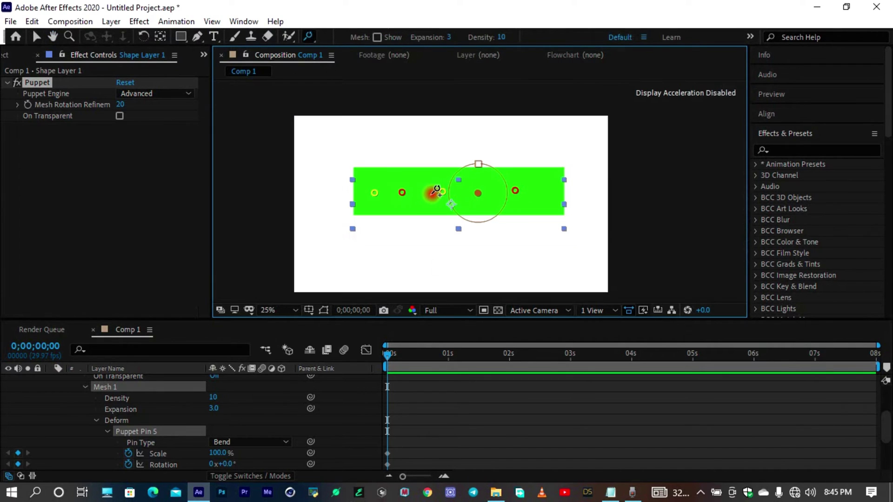
# Scale the green rectangle's bend pin up to about 204.6% so the area around it bulges
pyautogui.moveTo(442, 174); pyautogui.dragTo(440, 201)
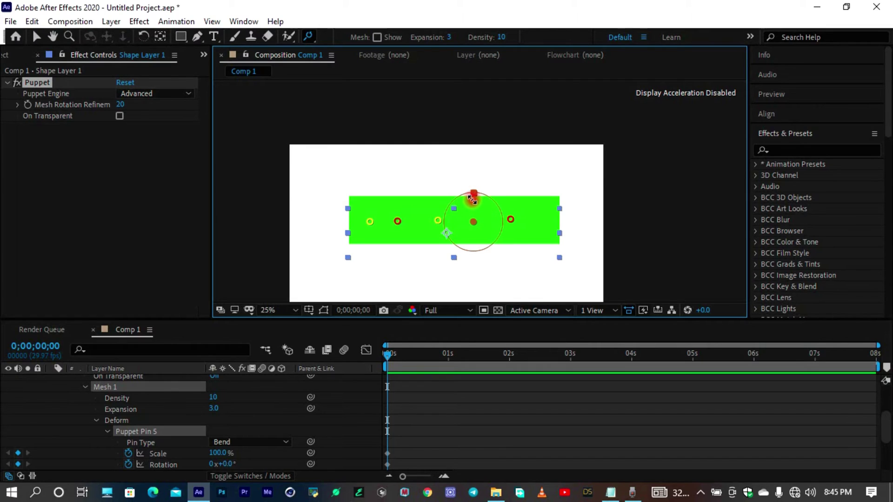
pyautogui.moveTo(472, 196); pyautogui.dragTo(447, 122)
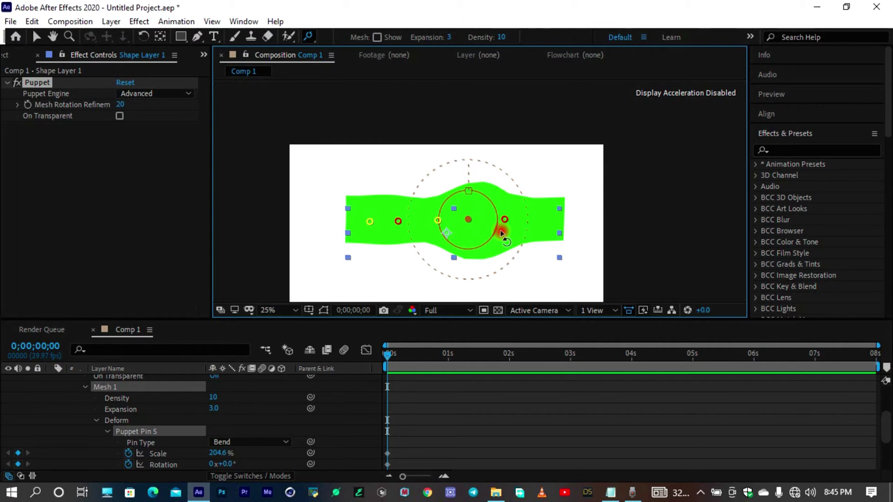
# Add a Puppet Advanced pin near the green rectangle's left end and scale it to about 133.7%
pyautogui.moveTo(310, 37); pyautogui.dragTo(356, 78)
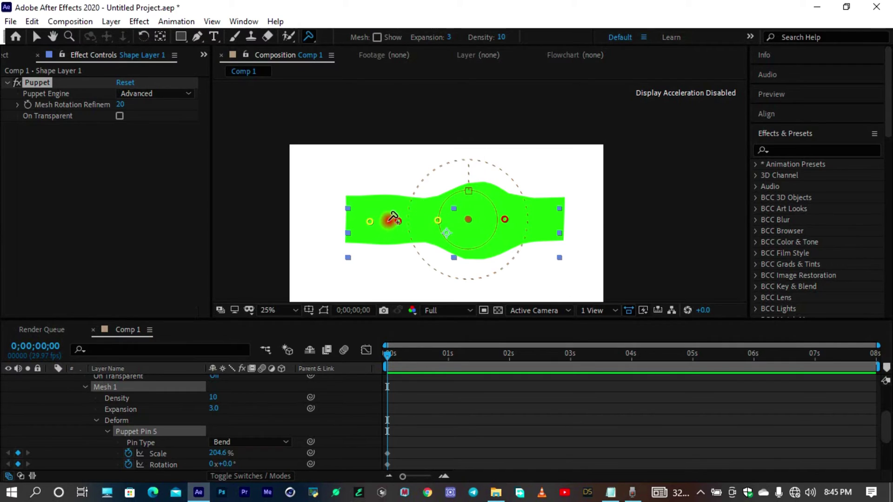
pyautogui.click(367, 210)
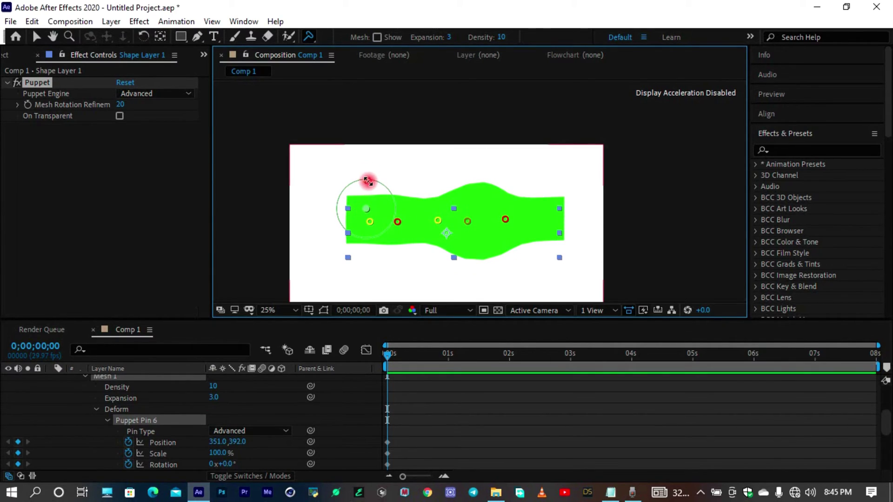
pyautogui.moveTo(368, 179); pyautogui.dragTo(367, 95)
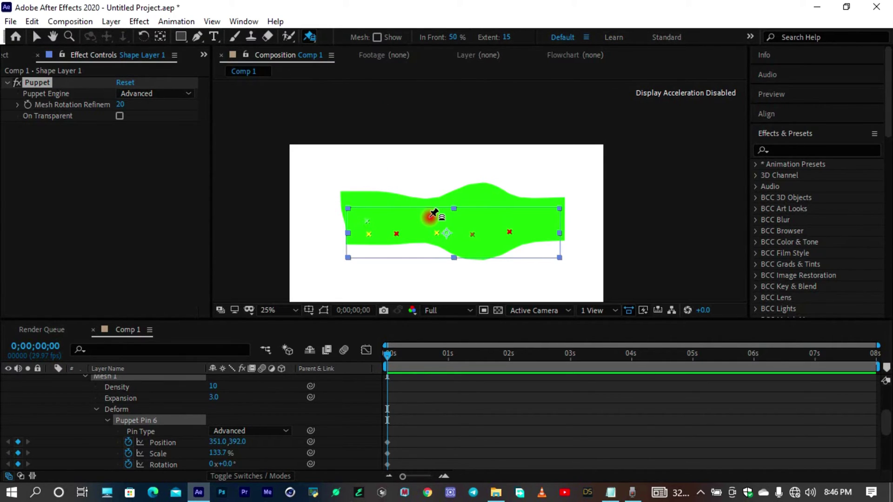
# Add a Puppet Overlap pin to the left half of the green rectangle, just above its middle line
pyautogui.click(412, 218)
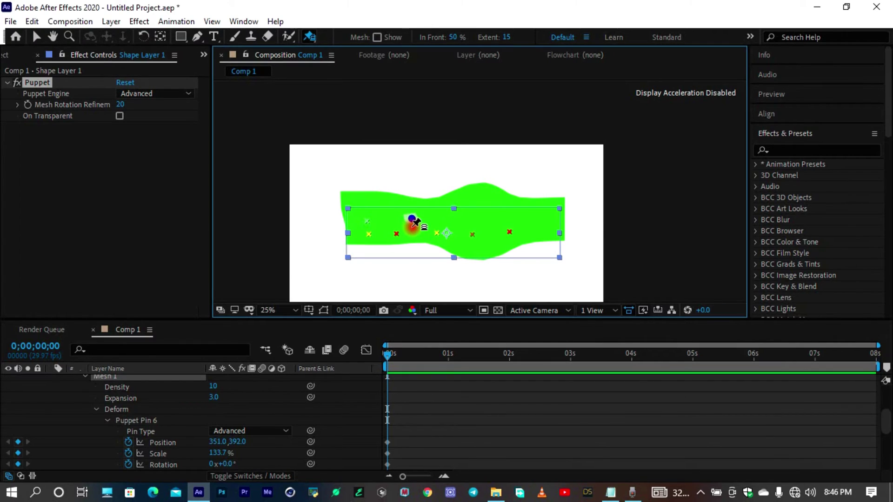
pyautogui.moveTo(412, 218)
pyautogui.mouseDown()
pyautogui.moveTo(410, 245)
pyautogui.moveTo(411, 219)
pyautogui.mouseUp()
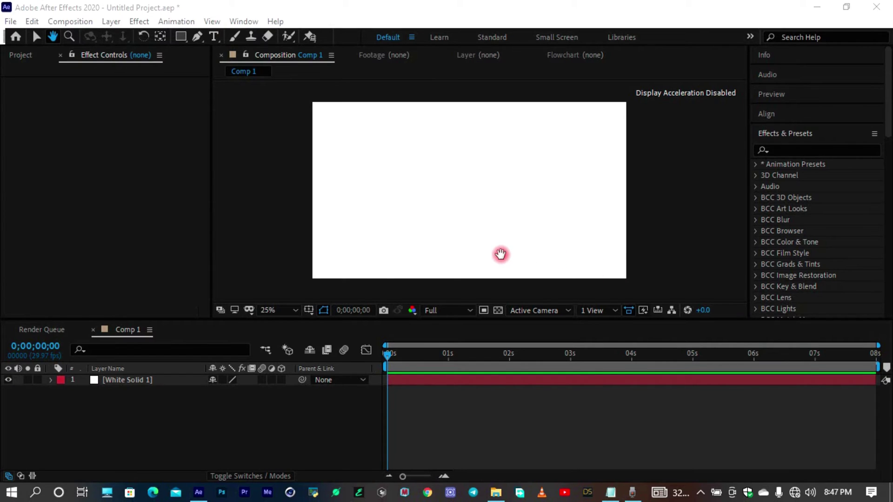
pyautogui.click(501, 254)
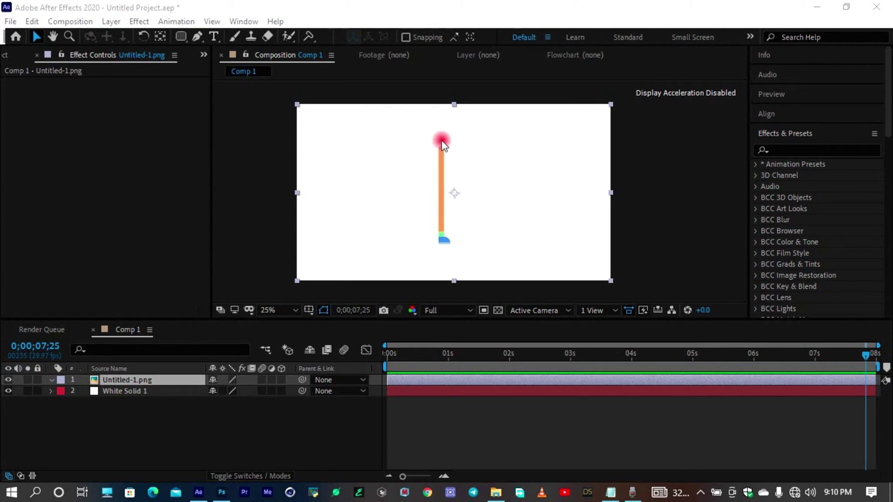
# Add three Puppet Position pins to the leg image, at the ankle, the knee and the upper end
pyautogui.click(313, 41)
pyautogui.moveTo(313, 41); pyautogui.dragTo(361, 37)
pyautogui.scroll(4, 404, 174)
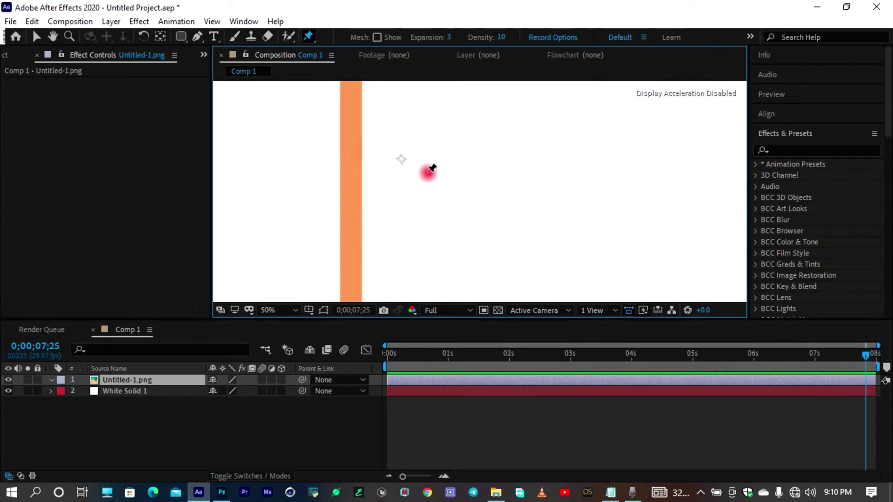
pyautogui.scroll(-2, 427, 176)
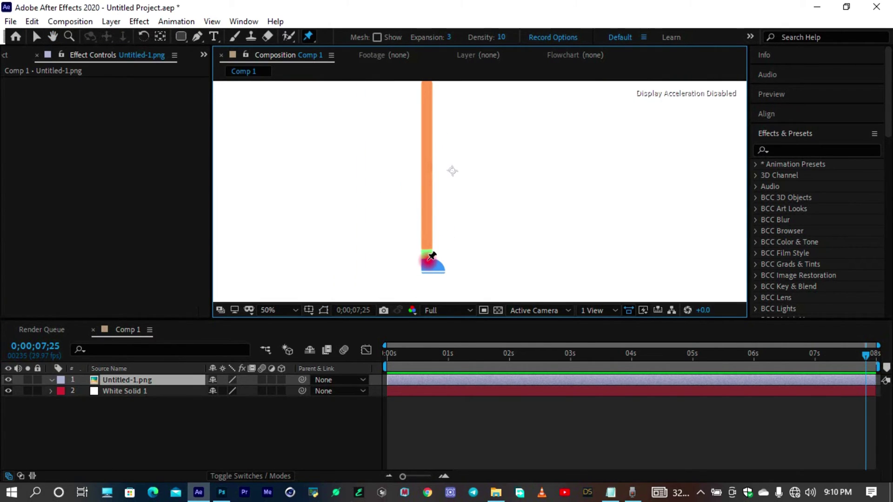
pyautogui.click(432, 259)
pyautogui.moveTo(430, 157); pyautogui.dragTo(431, 194)
pyautogui.click(429, 207)
pyautogui.click(428, 123)
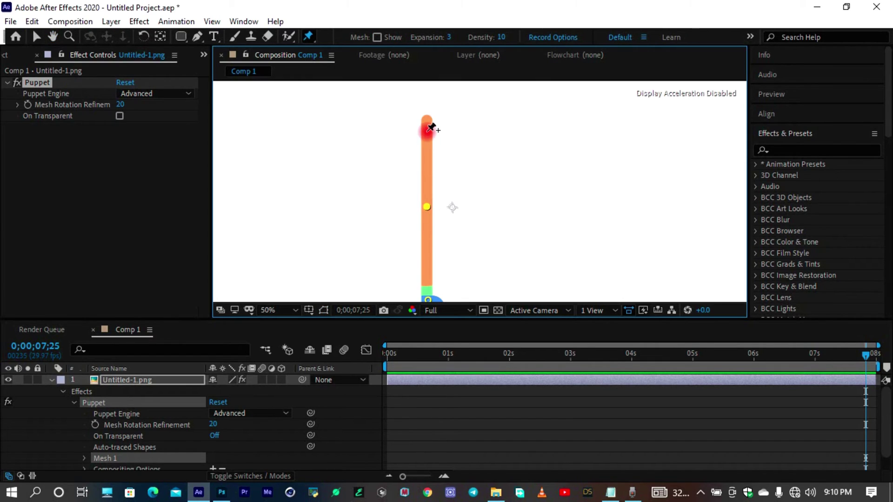
pyautogui.scroll(-4, 433, 158)
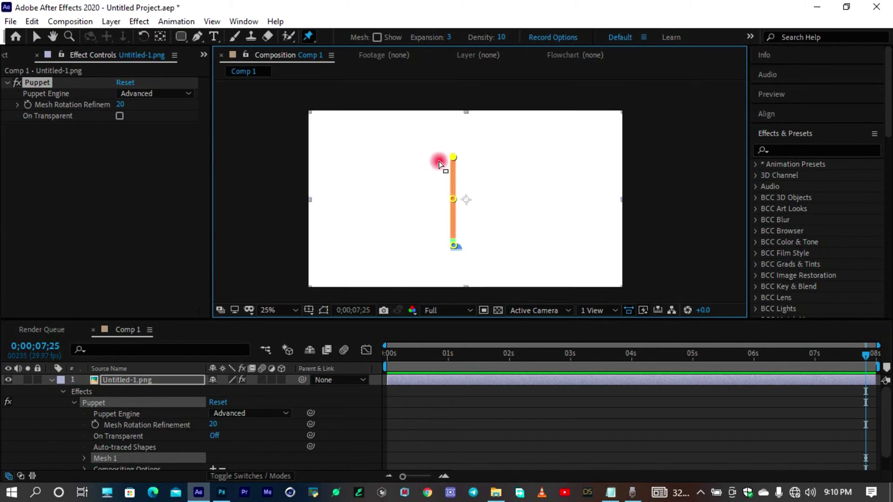
pyautogui.scroll(1, 450, 191)
pyautogui.moveTo(455, 187); pyautogui.dragTo(449, 190)
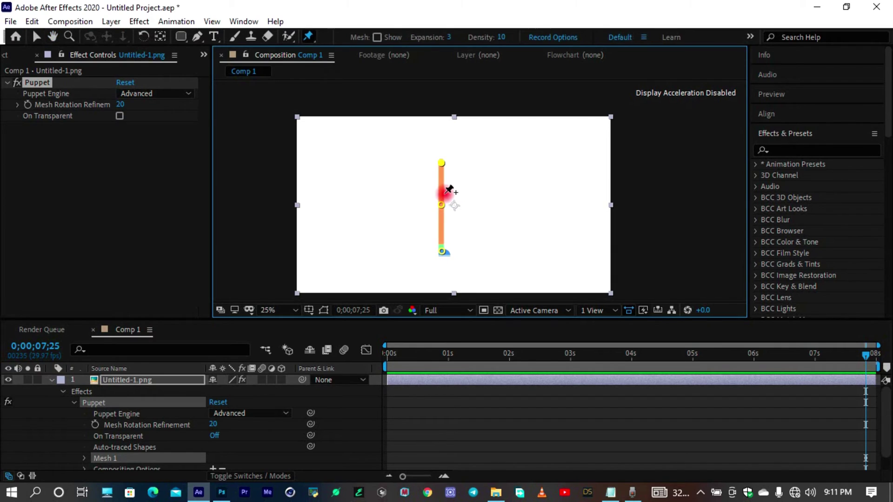
pyautogui.click(464, 247)
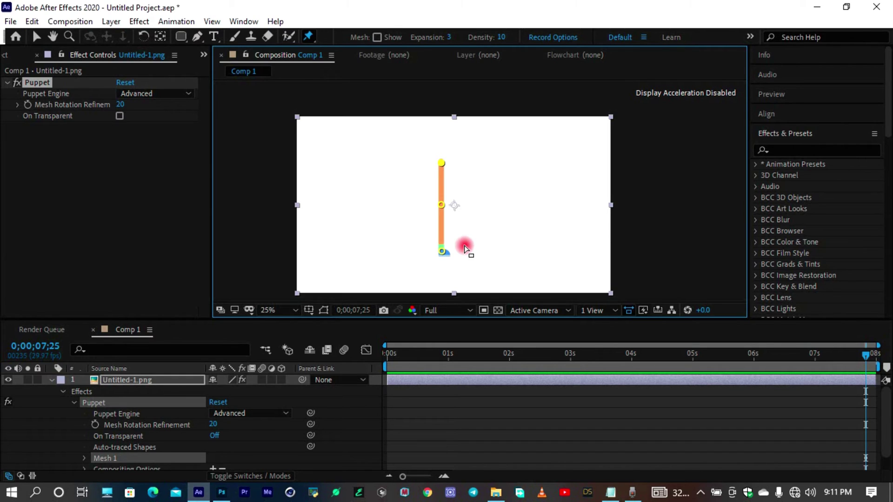
# Duplicate the pinned leg layer and set the copy's X position to 780
pyautogui.click(497, 387)
pyautogui.click(191, 385)
pyautogui.hotkey('ctrl', 'd')
pyautogui.scroll(1, 492, 218)
pyautogui.scroll(-1, 492, 218)
pyautogui.press('v')
pyautogui.press('p')
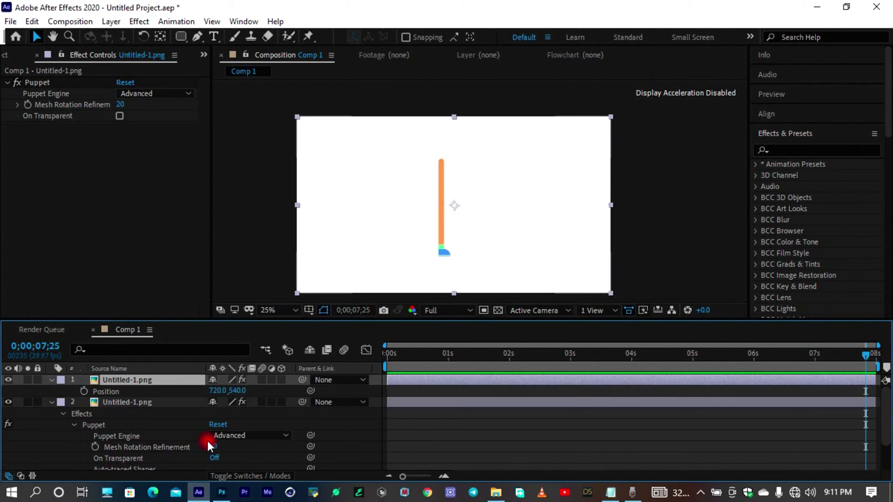
pyautogui.moveTo(223, 391); pyautogui.dragTo(269, 399)
pyautogui.scroll(2, 434, 275)
pyautogui.moveTo(450, 219); pyautogui.dragTo(469, 177)
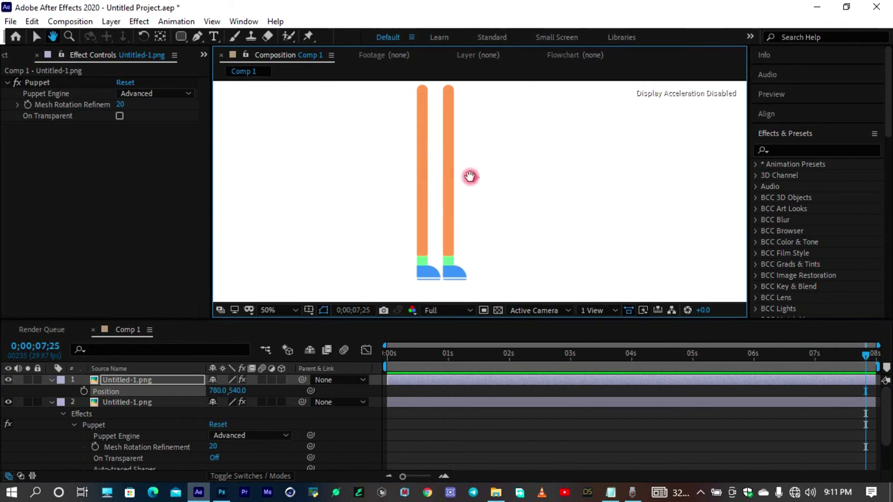
# Reveal the duplicated leg's keyframed pin properties, select Puppet Pin 3 and lock the original leg layer
pyautogui.click(152, 382)
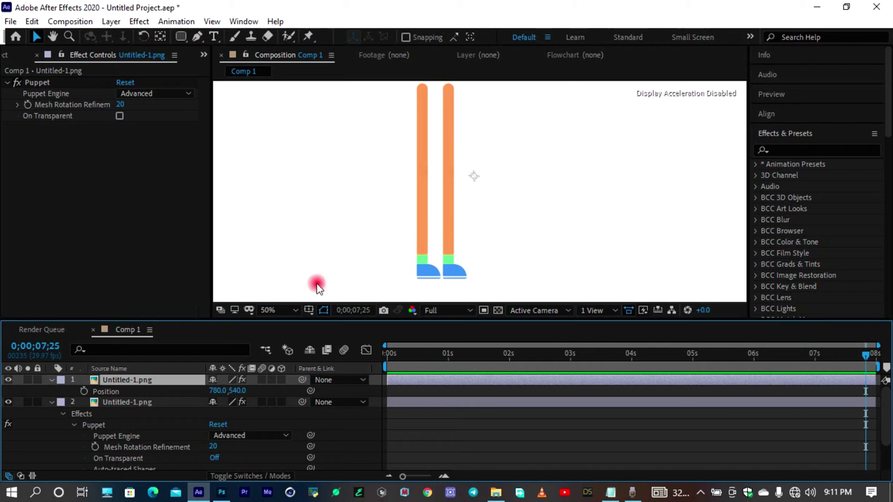
pyautogui.press('u')
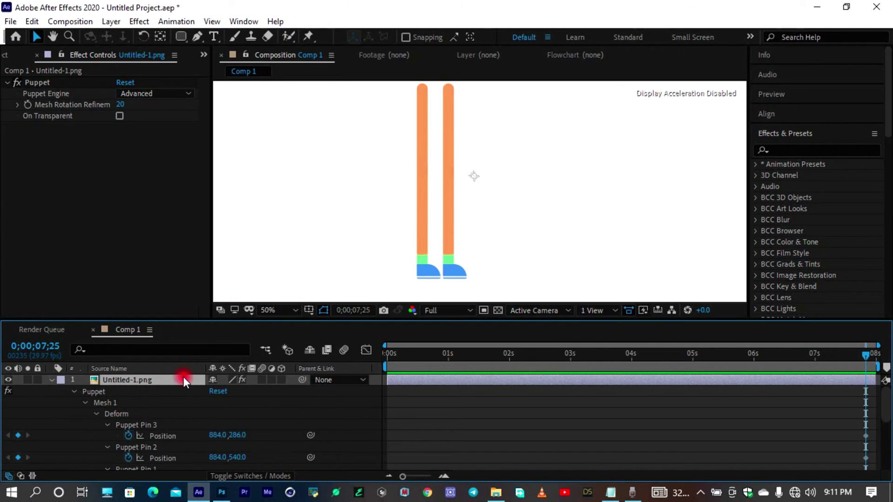
pyautogui.click(163, 425)
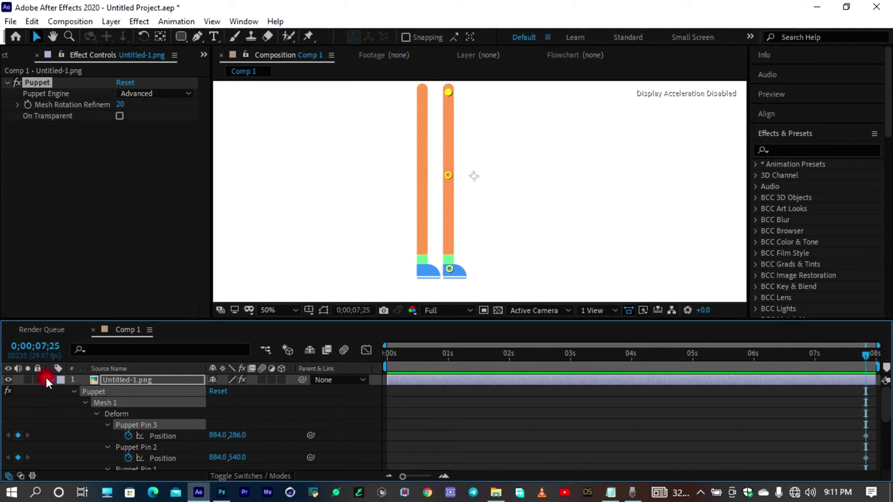
pyautogui.scroll(-5, 71, 459)
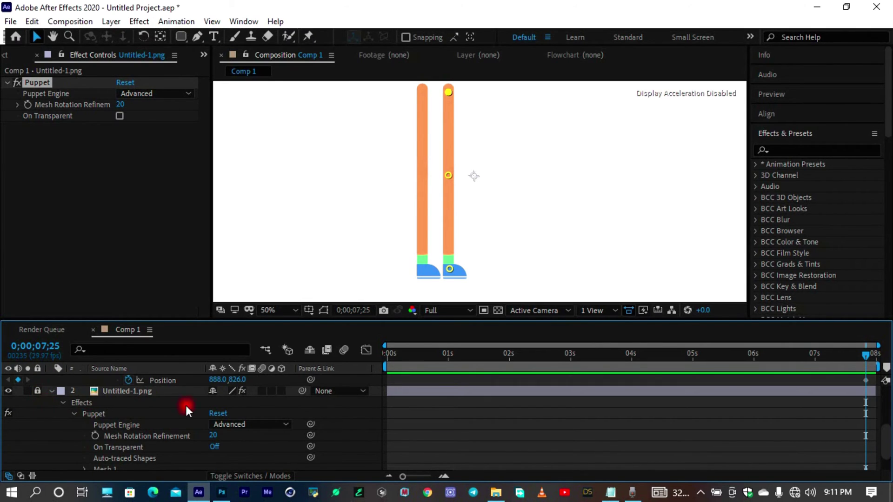
# Compare the composition's start with the duplicated leg's pin keyframes at 0;00;07;25
pyautogui.moveTo(420, 359); pyautogui.dragTo(287, 364)
pyautogui.moveTo(464, 357)
pyautogui.mouseDown()
pyautogui.moveTo(883, 344)
pyautogui.moveTo(889, 336)
pyautogui.moveTo(864, 357)
pyautogui.moveTo(876, 364)
pyautogui.mouseUp()
pyautogui.click(389, 345)
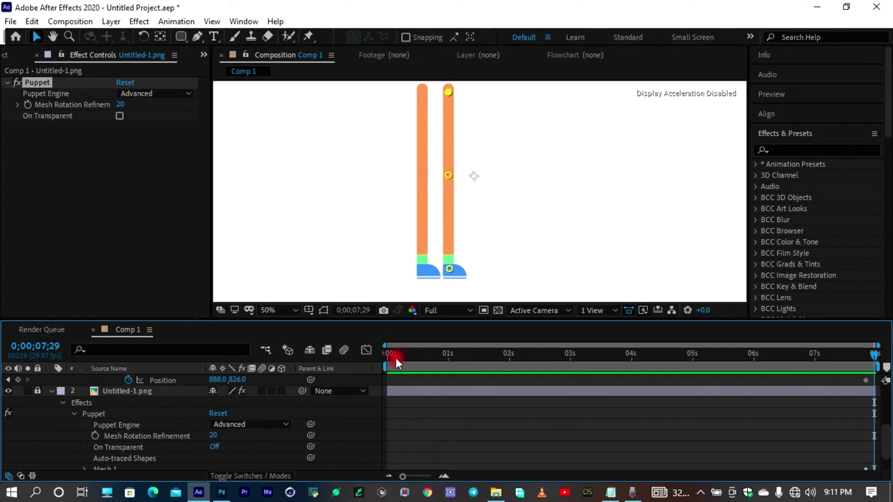
pyautogui.press('u')
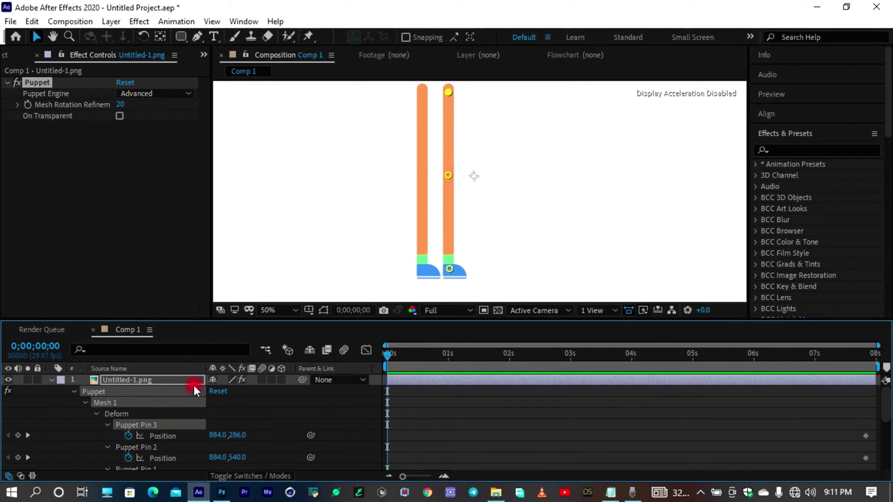
pyautogui.hotkey('ctrl', 'd')
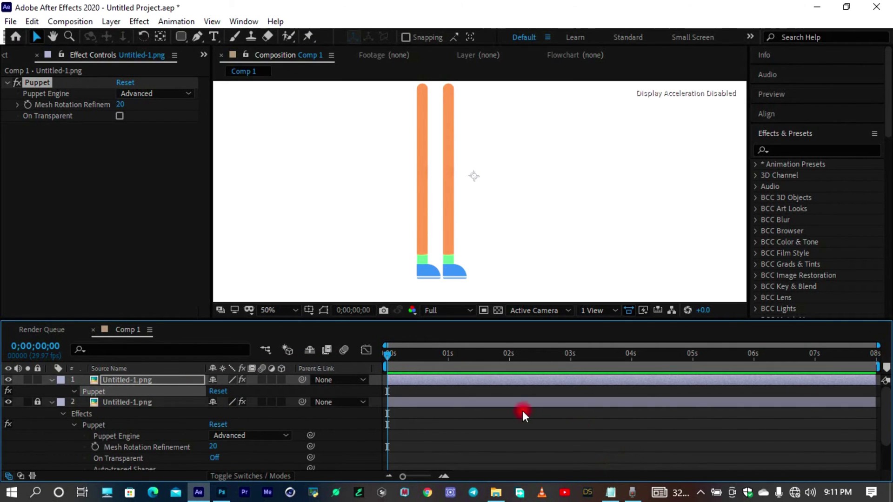
pyautogui.click(239, 402)
pyautogui.click(250, 394)
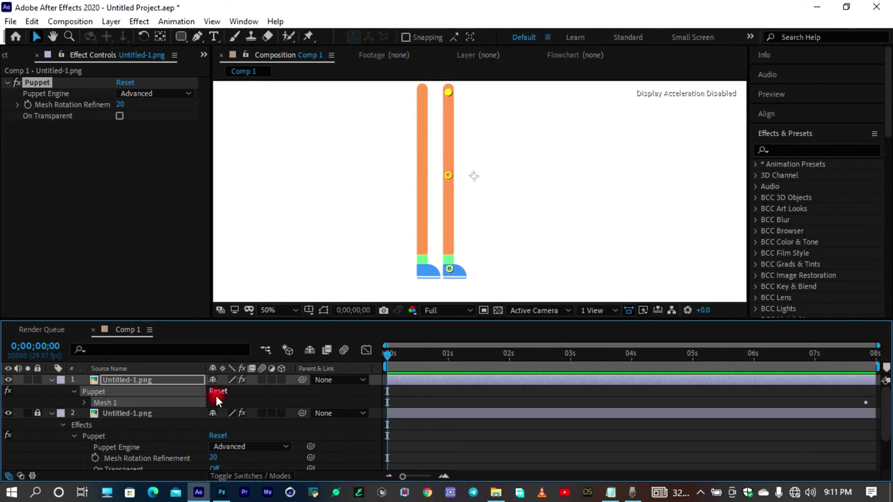
pyautogui.press('k')
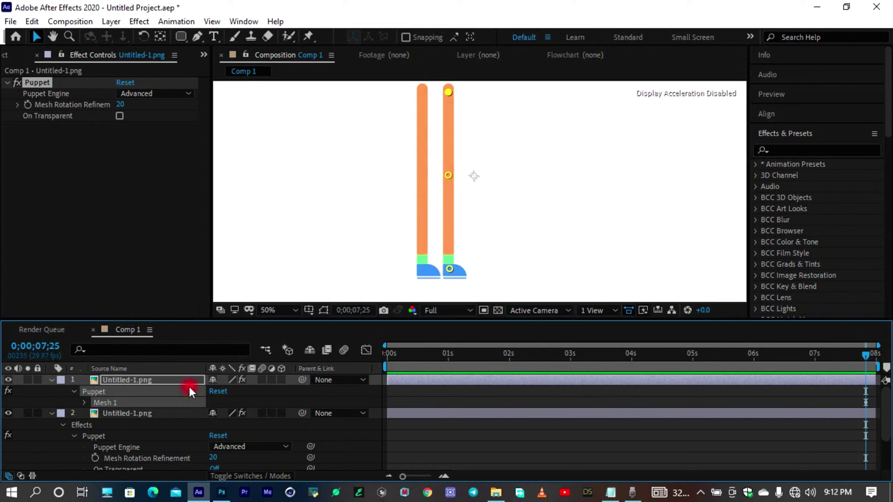
# Delete the duplicated leg layer and remove the Puppet effect from the original leg
pyautogui.press('Delete')
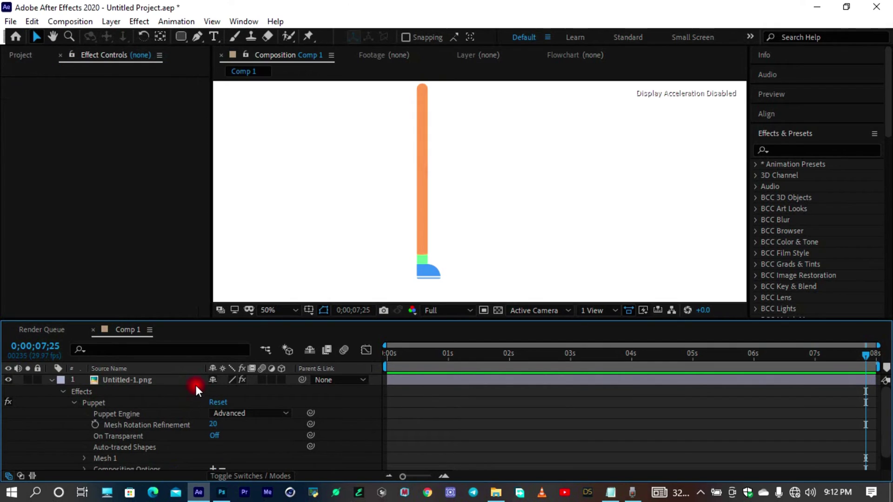
pyautogui.click(128, 403)
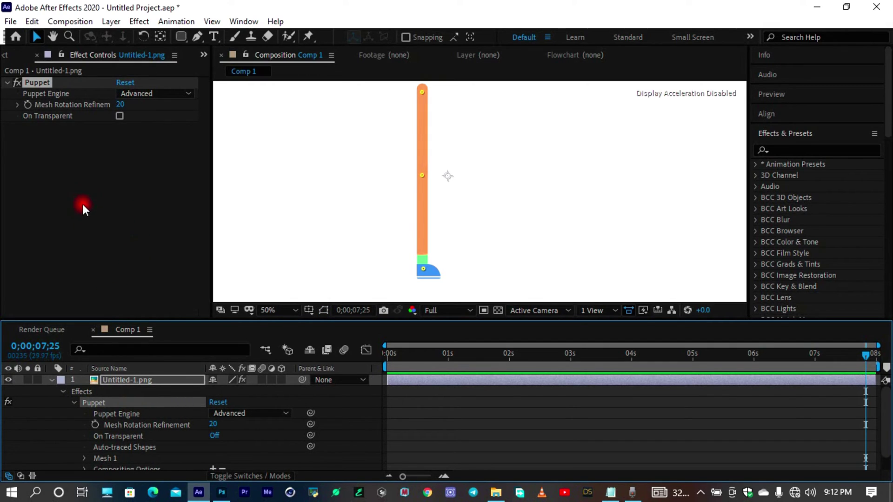
pyautogui.click(34, 83)
pyautogui.press('Delete')
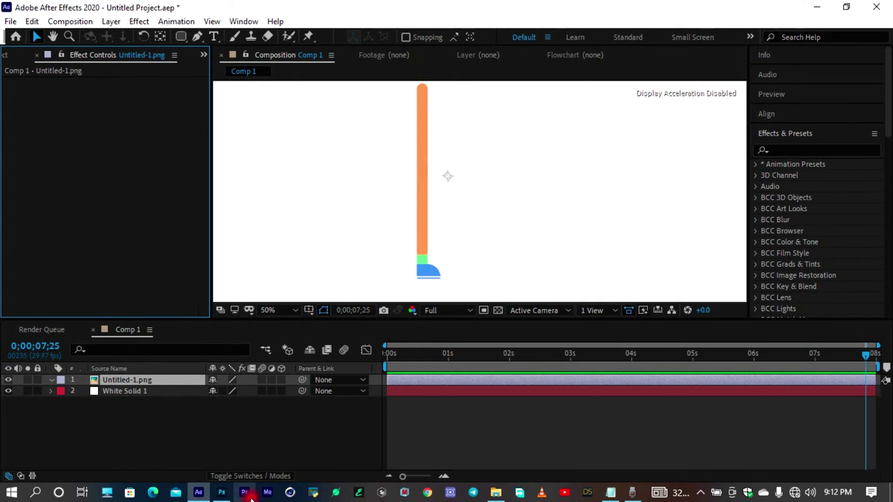
# At 0;00;00;00, add Puppet Position pins to the leg's upper end, knee and ankle
pyautogui.moveTo(441, 358); pyautogui.dragTo(233, 350)
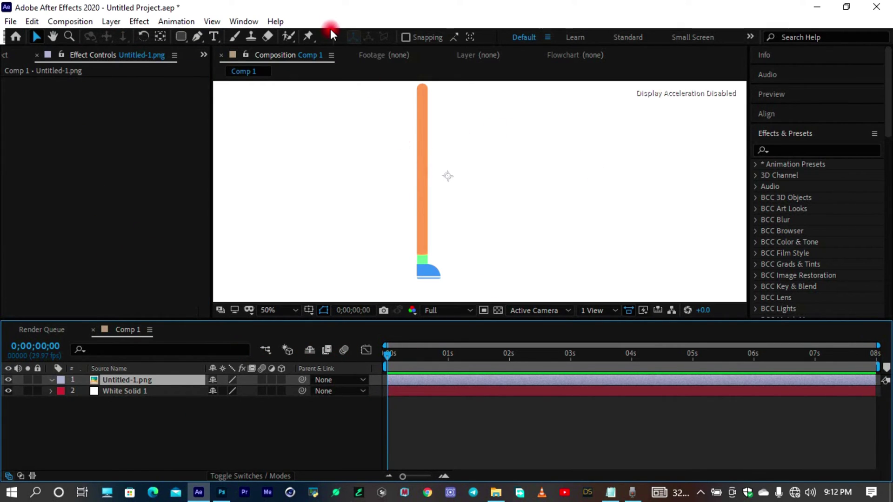
pyautogui.hotkey('ctrl', 'p')
pyautogui.click(422, 94)
pyautogui.click(422, 160)
pyautogui.moveTo(421, 218)
pyautogui.mouseDown()
pyautogui.moveTo(423, 254)
pyautogui.moveTo(425, 166)
pyautogui.mouseUp()
pyautogui.click(421, 170)
pyautogui.click(422, 264)
pyautogui.click(426, 372)
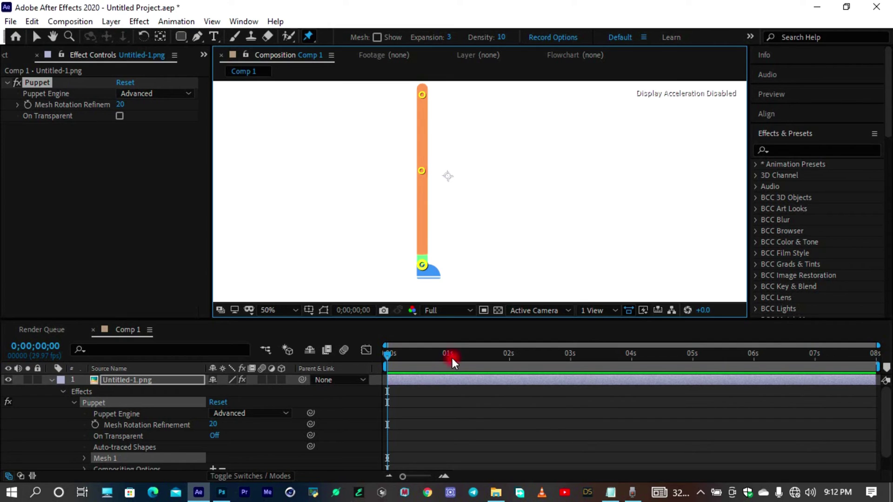
# Set the current time to 0;00;00;15 with the Puppet Position Pin tool active
pyautogui.moveTo(400, 358); pyautogui.dragTo(418, 369)
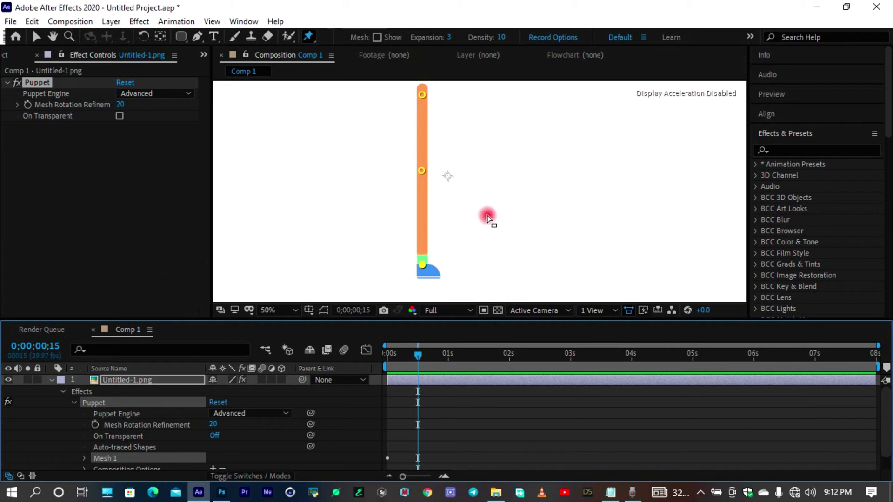
pyautogui.press(',')
pyautogui.scroll(2, 476, 199)
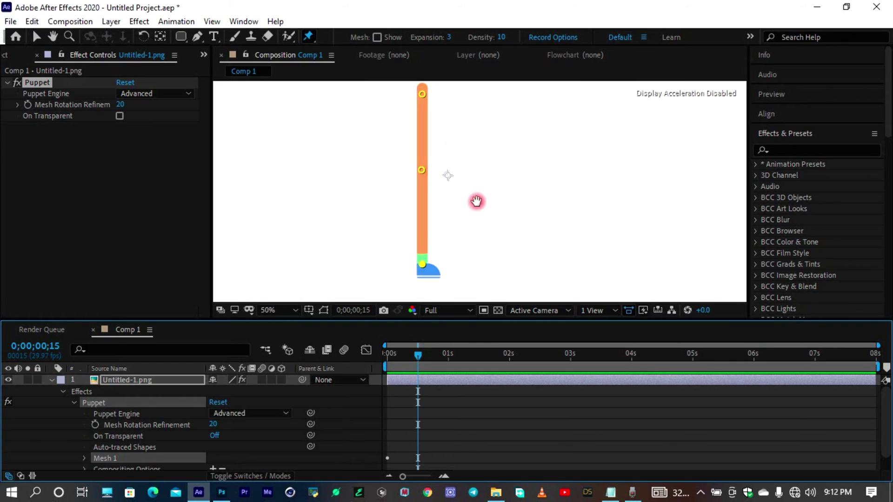
pyautogui.moveTo(476, 200); pyautogui.dragTo(459, 214)
pyautogui.hotkey('ctrl', 'p')
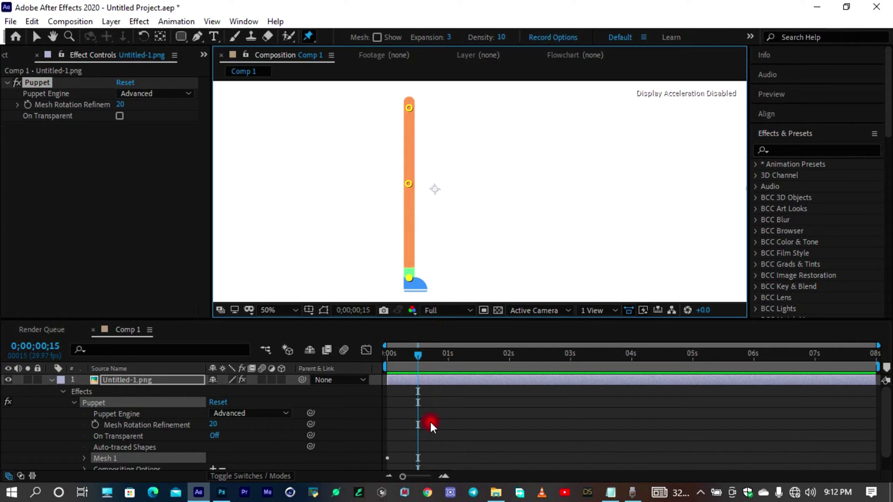
# Duplicate the pinned leg layer and set the copy's X position to 651
pyautogui.hotkey('ctrl', 'd')
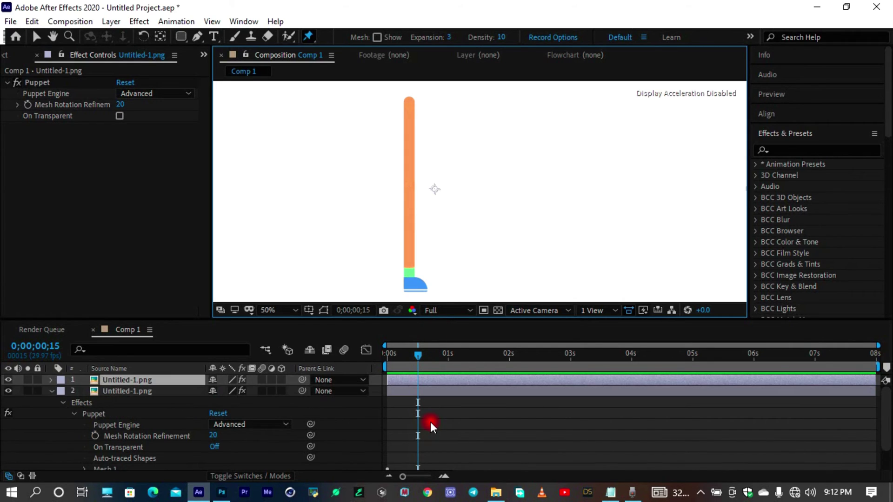
pyautogui.press('p')
pyautogui.moveTo(215, 394); pyautogui.dragTo(180, 403)
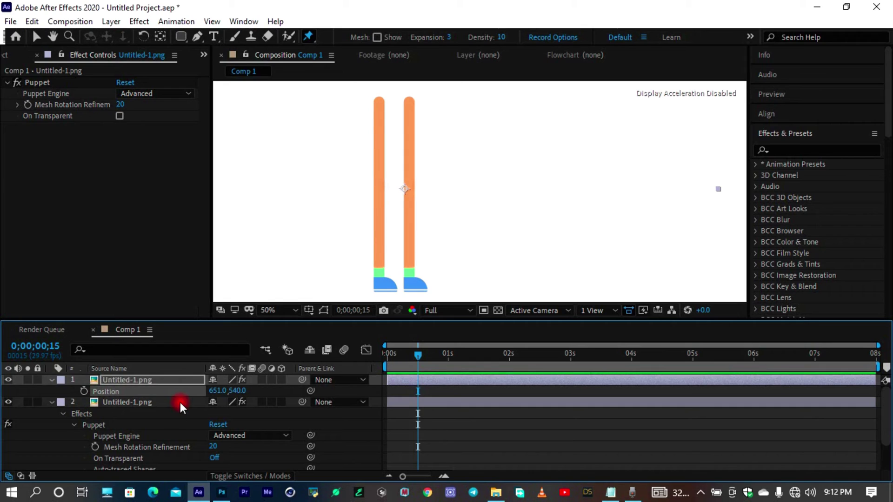
# Lock the duplicated leg layer, hide it from the layer list as shy, and select the original leg's puppet mesh
pyautogui.click(38, 380)
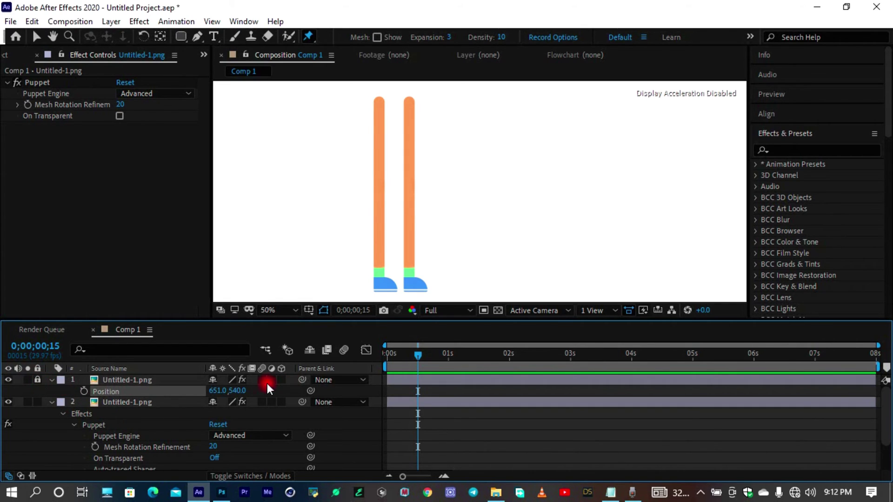
pyautogui.click(289, 350)
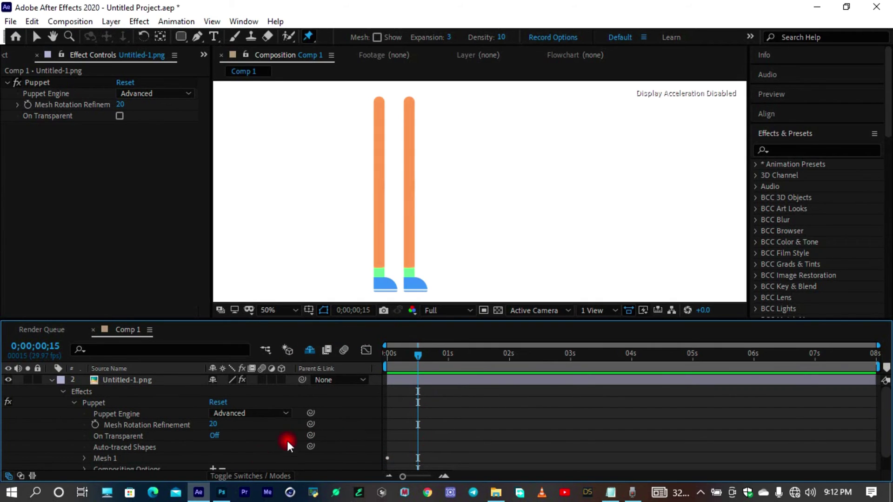
pyautogui.click(145, 458)
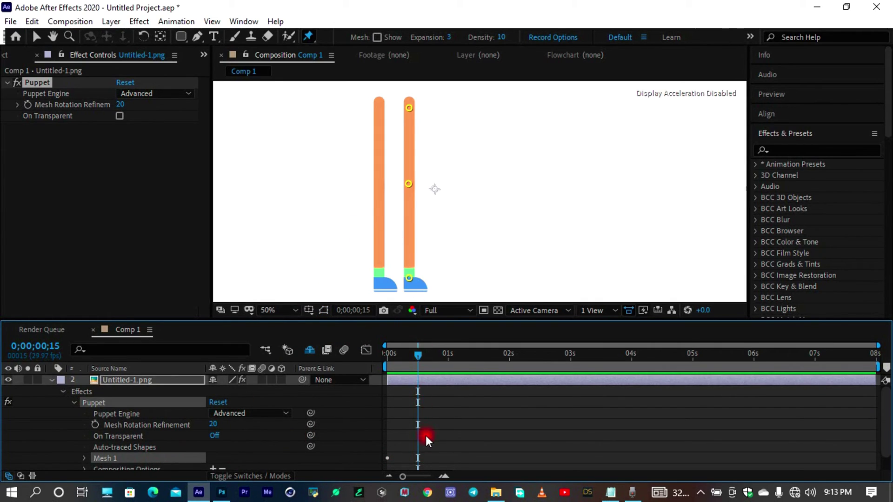
# At 0;00;00;15, bend the original leg forward by moving its ankle and knee pins up and outward, and preview the motion
pyautogui.moveTo(408, 278); pyautogui.dragTo(460, 259)
pyautogui.click(408, 184)
pyautogui.moveTo(411, 189); pyautogui.dragTo(450, 170)
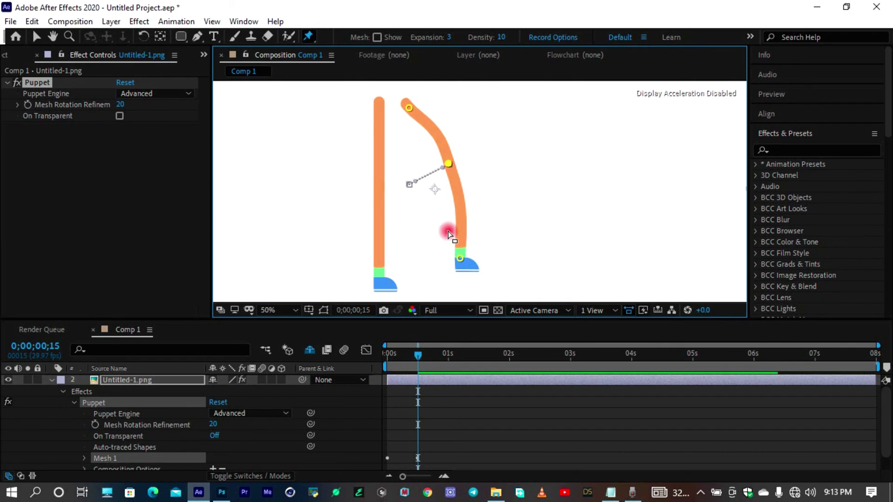
pyautogui.moveTo(458, 261); pyautogui.dragTo(457, 252)
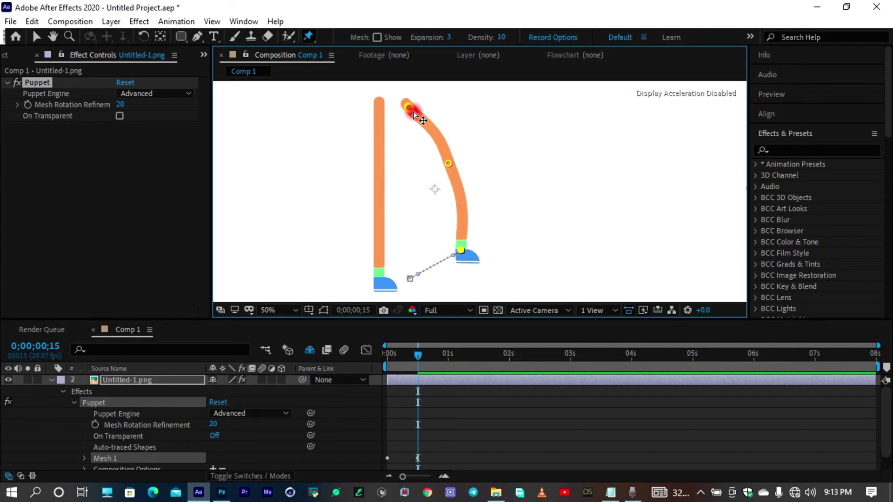
pyautogui.moveTo(448, 167); pyautogui.dragTo(451, 168)
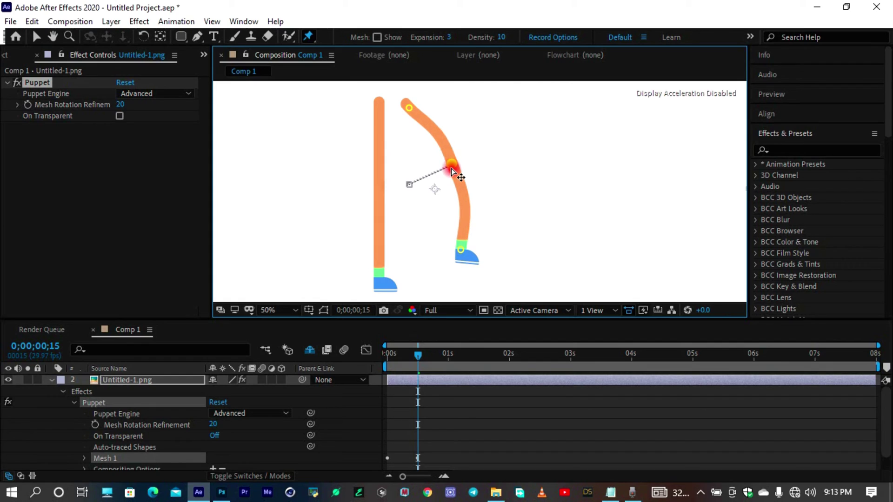
pyautogui.moveTo(461, 253); pyautogui.dragTo(460, 250)
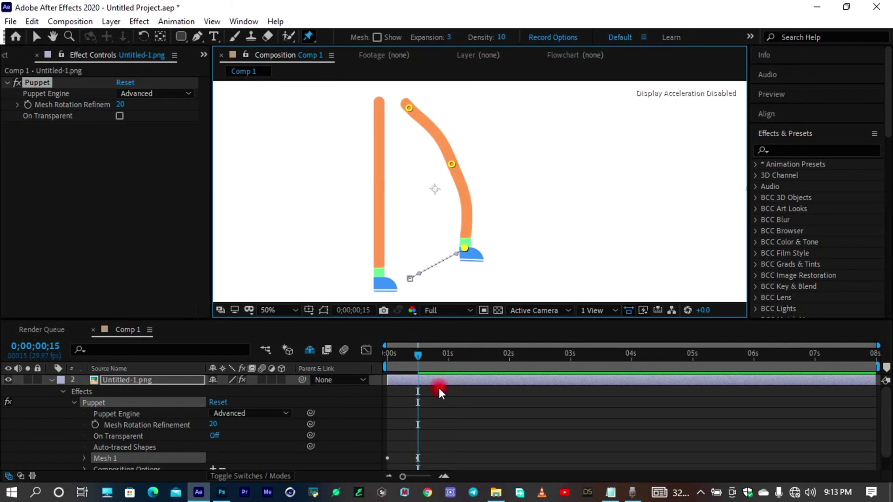
pyautogui.press('space')
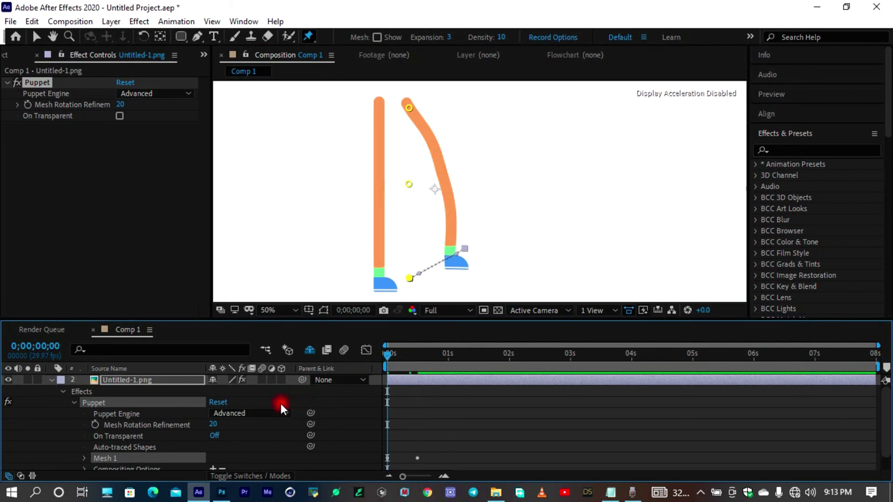
pyautogui.press('space')
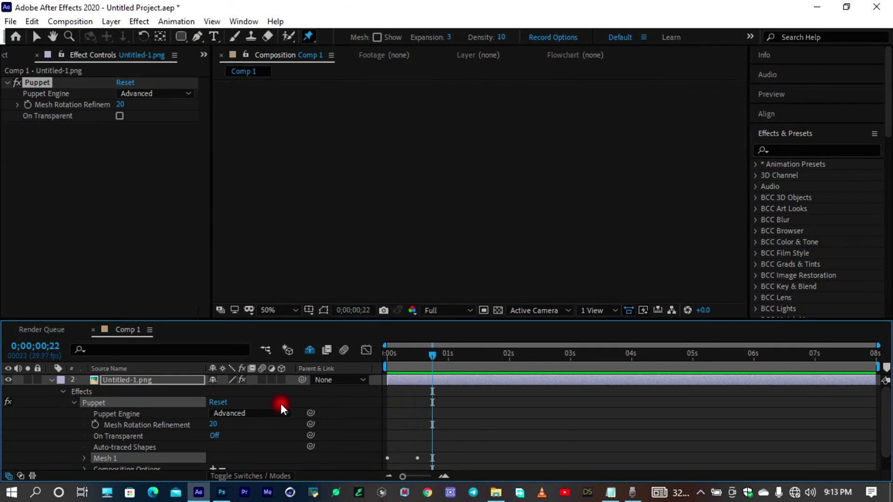
# Expand the mesh's Deform pins and keyframe the leg's upper pin in place at 0;00;00;15
pyautogui.moveTo(434, 357); pyautogui.dragTo(449, 354)
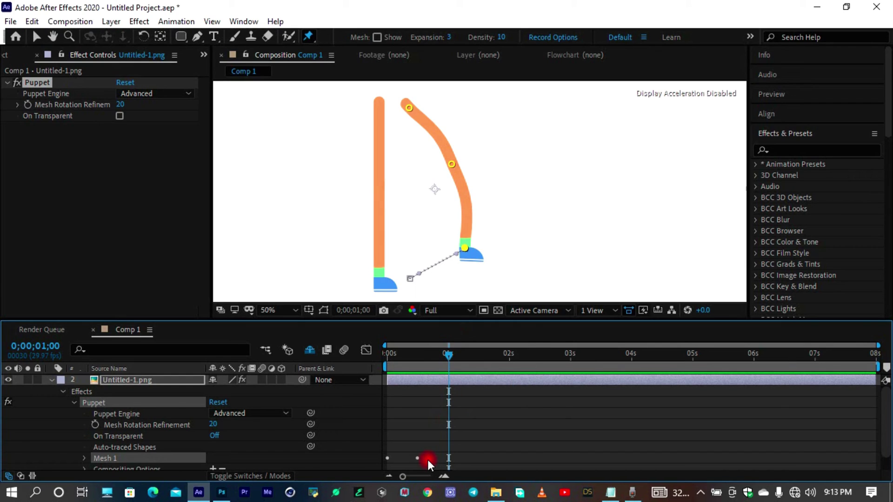
pyautogui.click(85, 458)
pyautogui.scroll(-2, 139, 437)
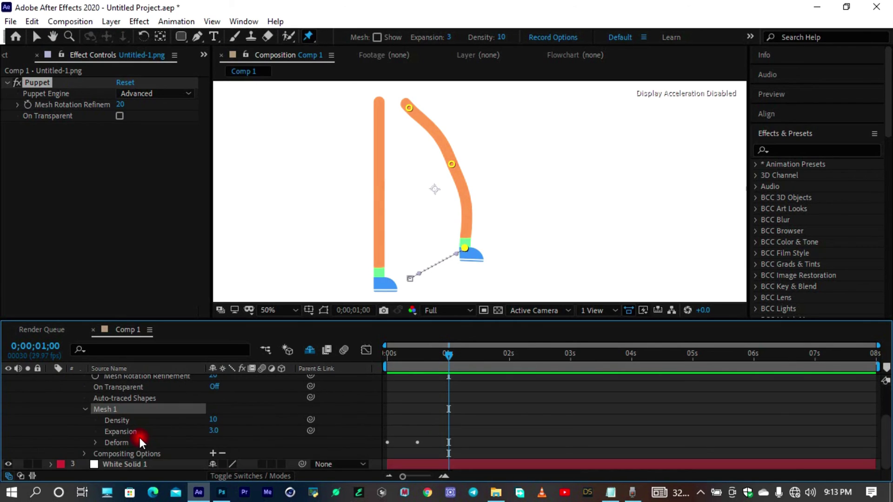
pyautogui.click(96, 443)
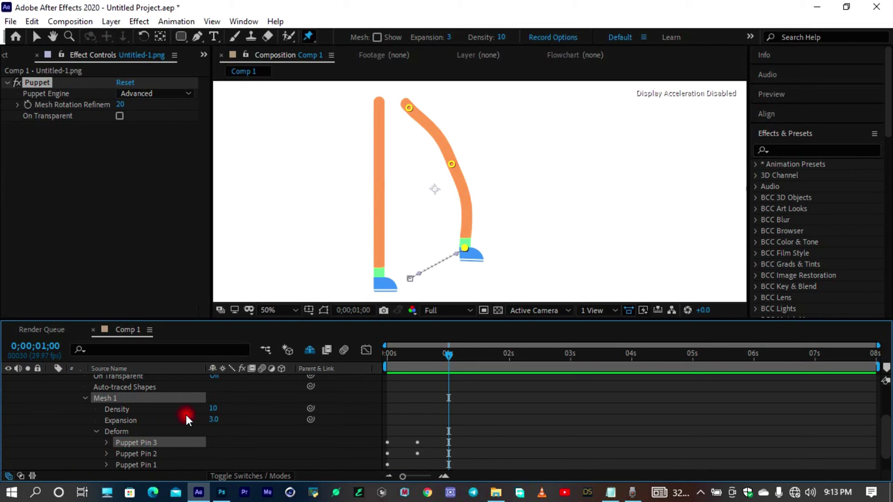
pyautogui.moveTo(423, 339); pyautogui.dragTo(416, 372)
pyautogui.click(411, 111)
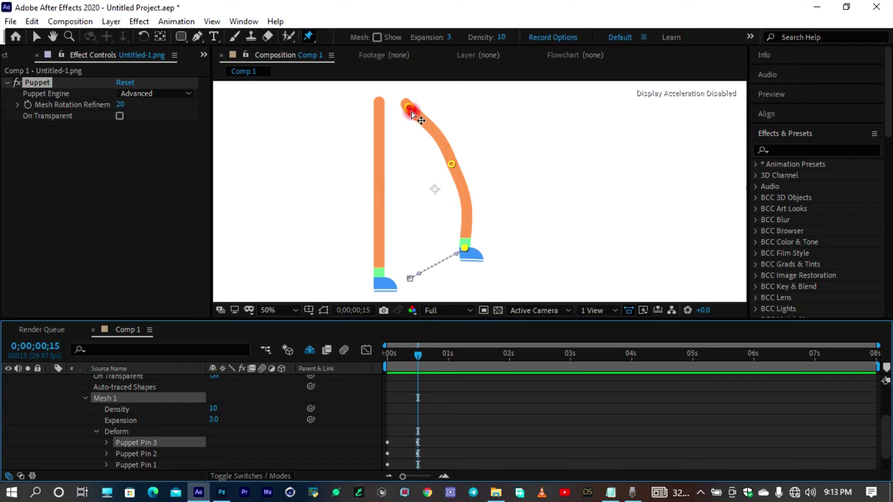
pyautogui.moveTo(411, 112); pyautogui.dragTo(409, 111)
pyautogui.click(409, 110)
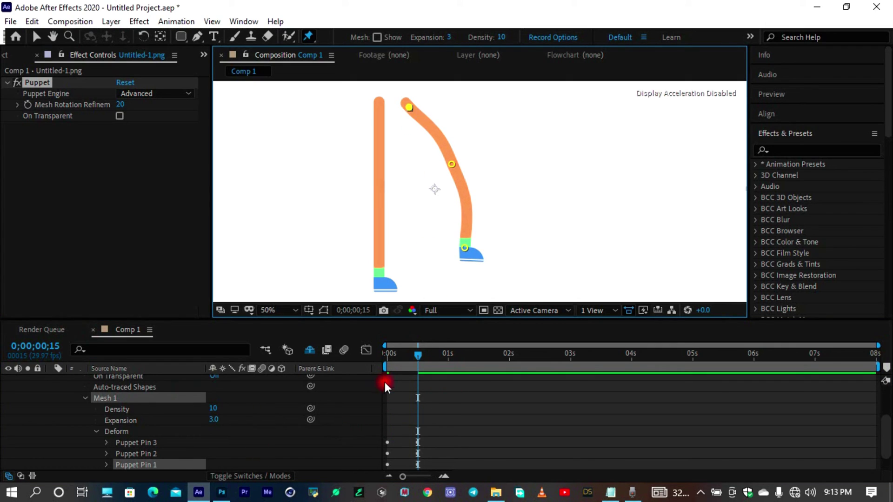
# At 0;00;01;00, paste the starting-pose position keyframes for all three puppet pins
pyautogui.click(35, 346)
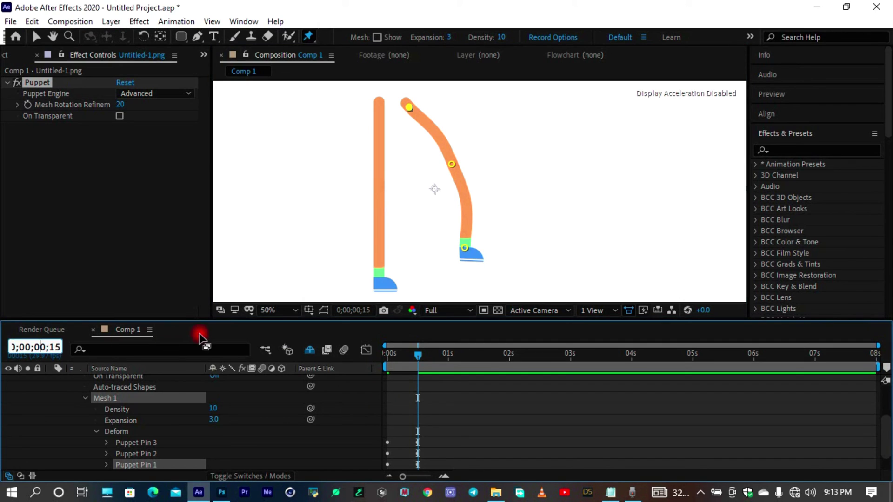
pyautogui.write('1;00')
pyautogui.press('Return')
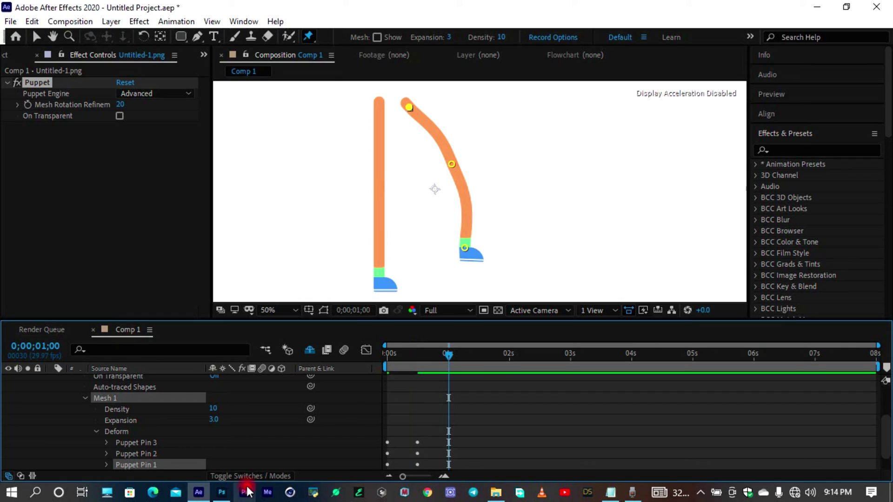
pyautogui.scroll(1, 275, 417)
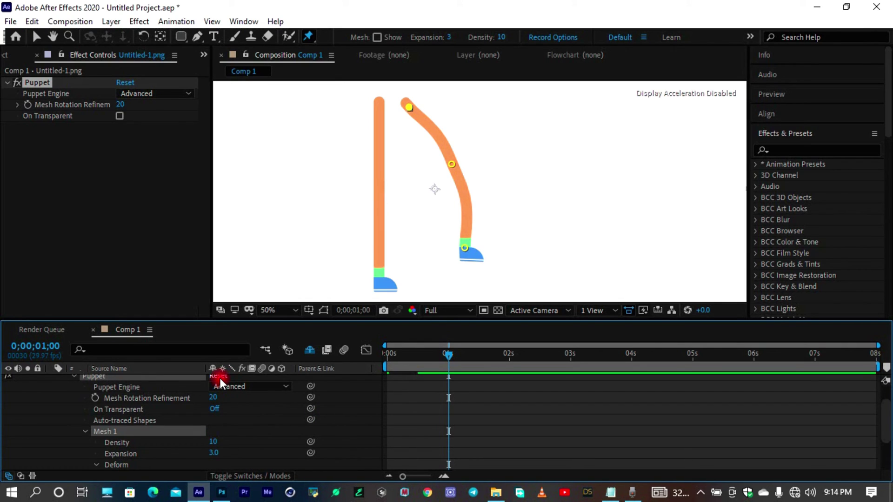
pyautogui.hotkey('ctrl', 'v')
pyautogui.scroll(-3, 465, 391)
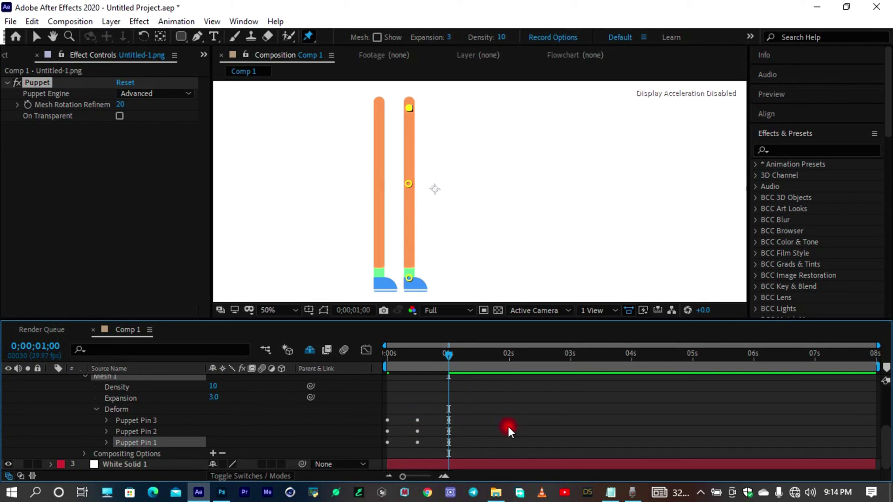
# In the speed graph, ease Puppet Pin 1's position keyframes at 0;00;00;15 and 0;00;01;00 and lengthen the middle keyframe's outgoing influence
pyautogui.click(369, 348)
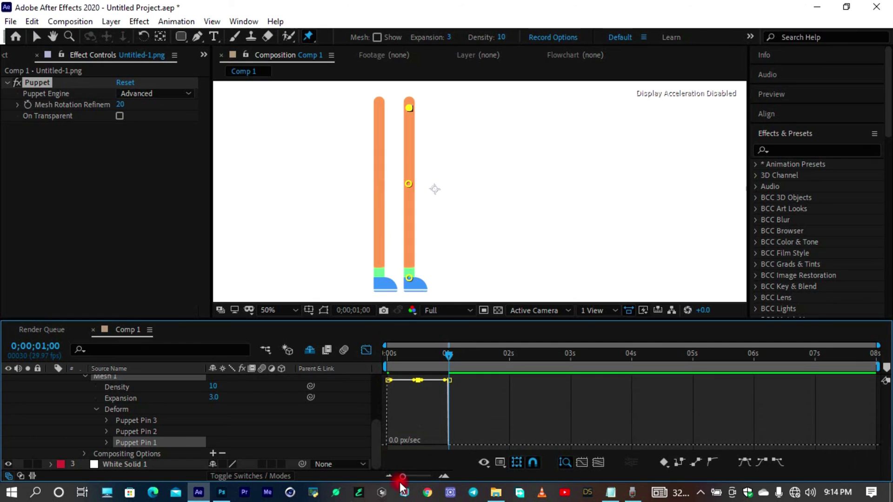
pyautogui.click(106, 443)
pyautogui.click(167, 464)
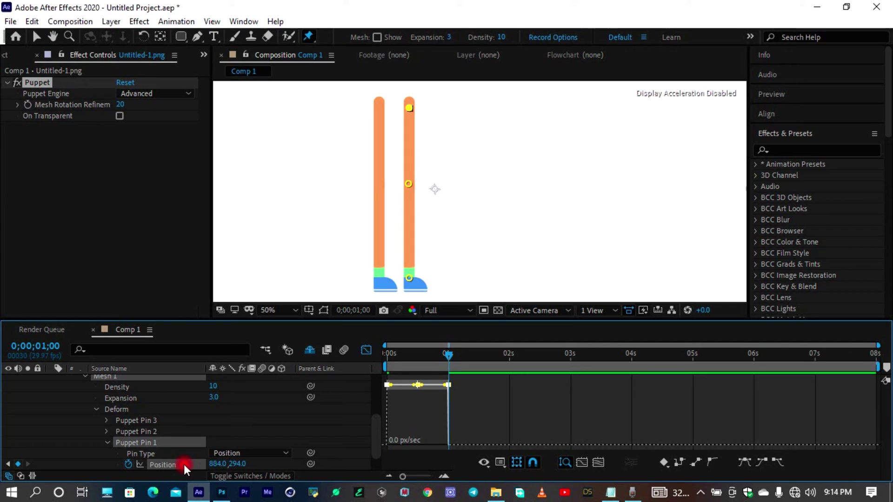
pyautogui.click(414, 391)
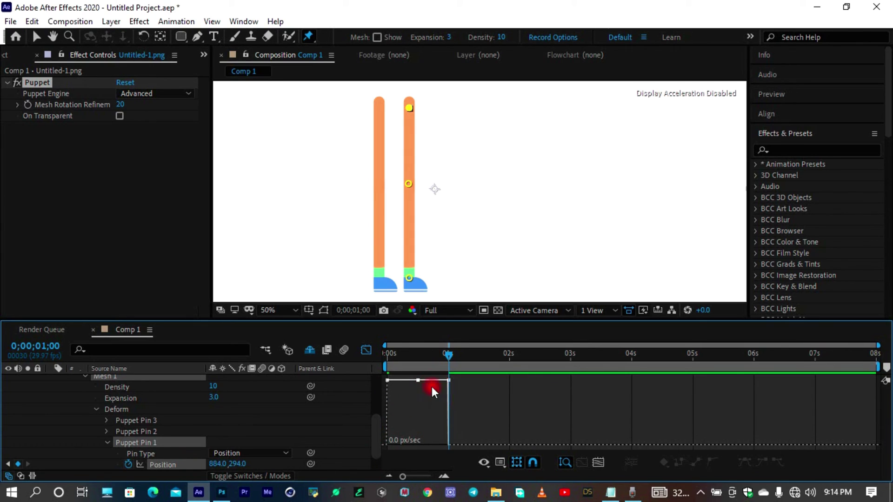
pyautogui.click(418, 380)
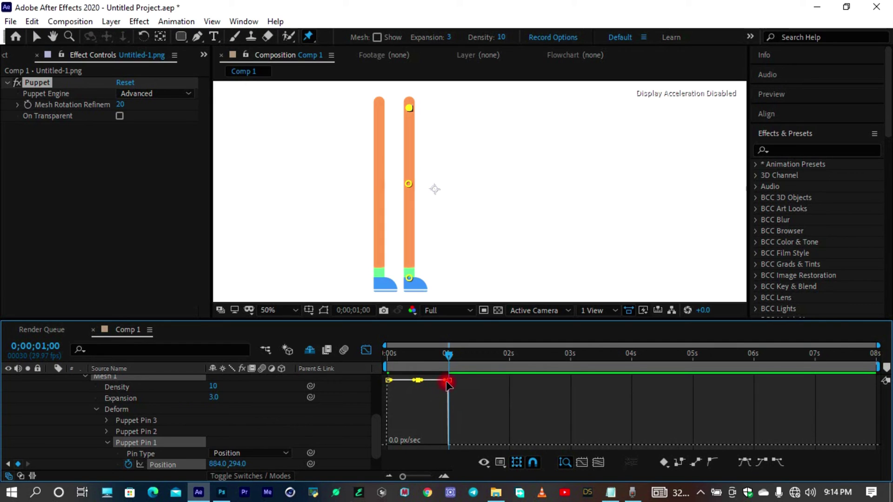
pyautogui.click(470, 409)
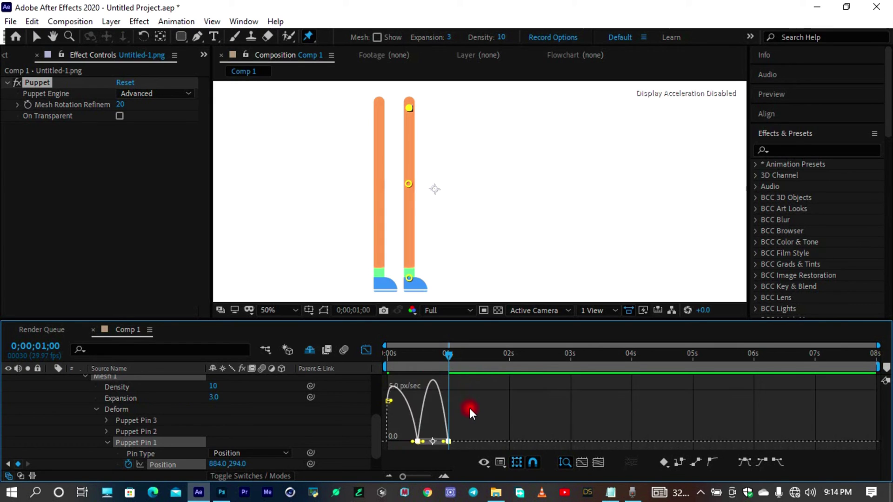
pyautogui.click(479, 412)
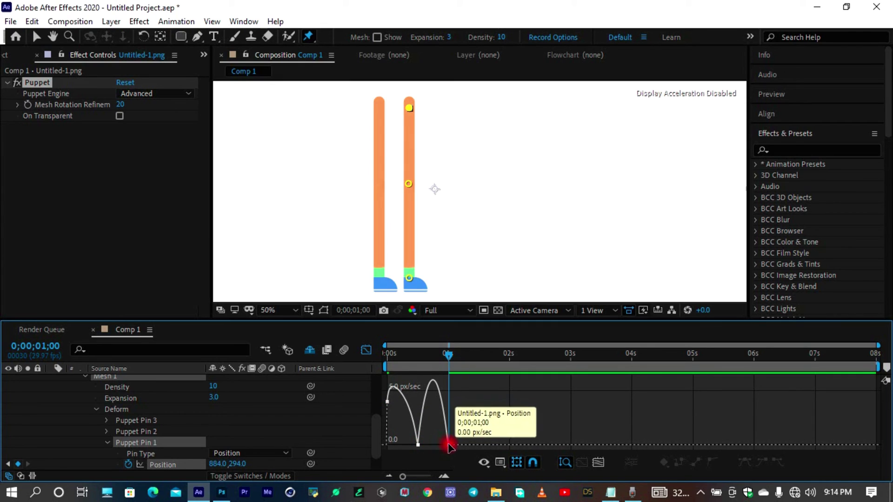
pyautogui.click(422, 446)
pyautogui.moveTo(426, 444); pyautogui.dragTo(440, 445)
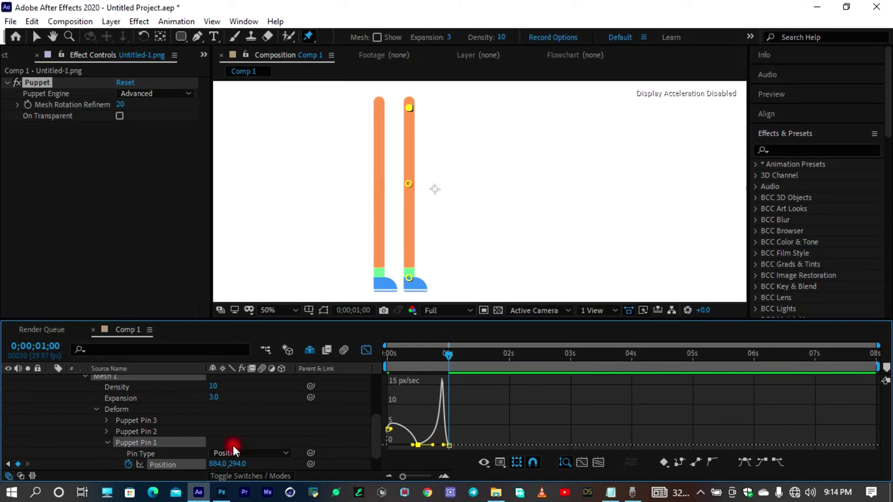
# Apply the same easing and longer outgoing influence to Puppet Pin 2's last two position keyframes
pyautogui.click(107, 432)
pyautogui.click(155, 452)
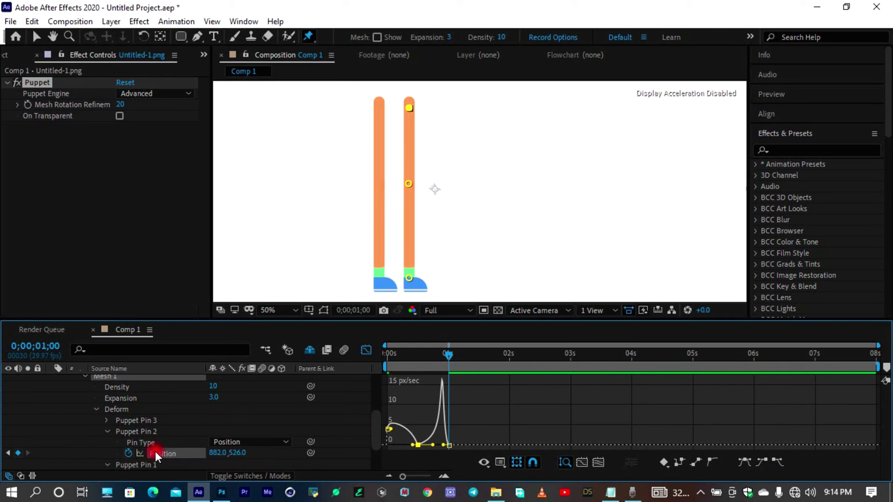
pyautogui.click(414, 379)
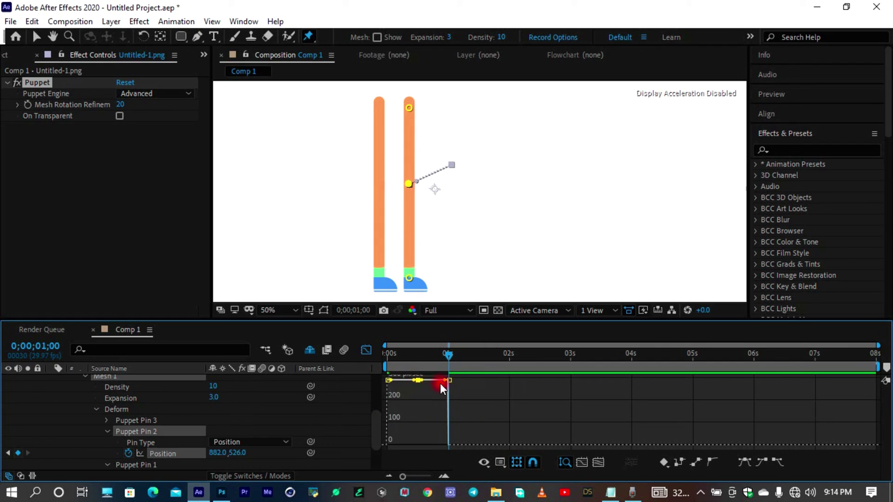
pyautogui.moveTo(448, 384); pyautogui.dragTo(445, 444)
pyautogui.click(425, 445)
# Ease Puppet Pin 3's last two position keyframes and stretch the middle one's outgoing influence toward 0;00;01;00
pyautogui.click(163, 421)
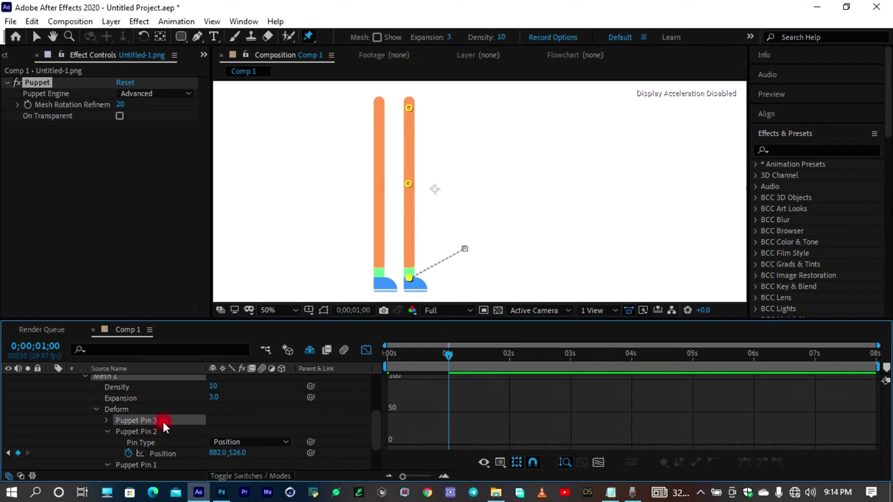
pyautogui.click(107, 421)
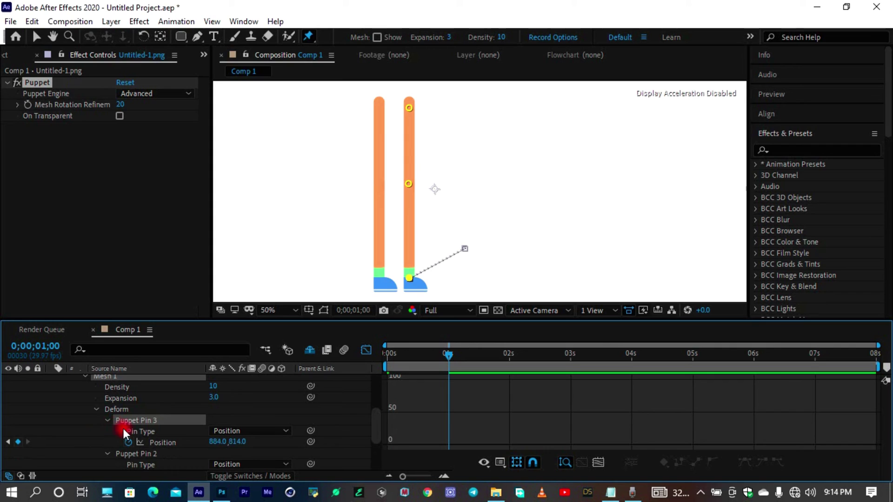
pyautogui.click(164, 442)
pyautogui.click(420, 383)
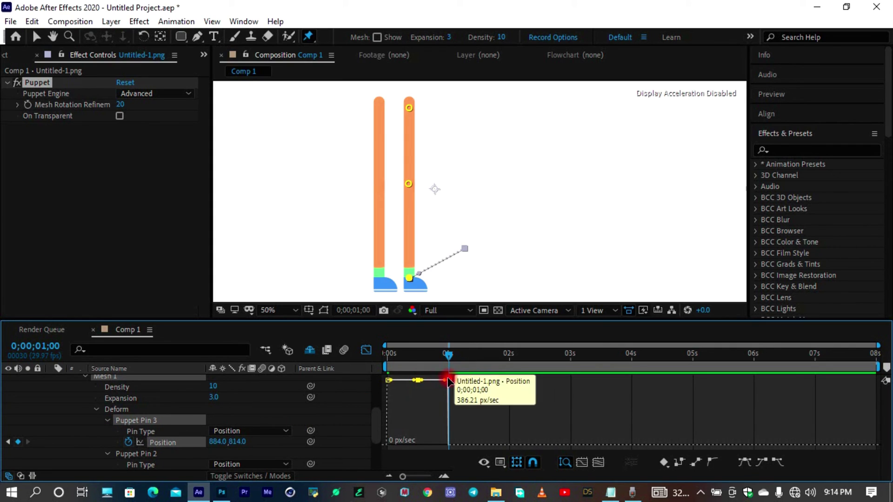
pyautogui.press('F9')
pyautogui.click(425, 437)
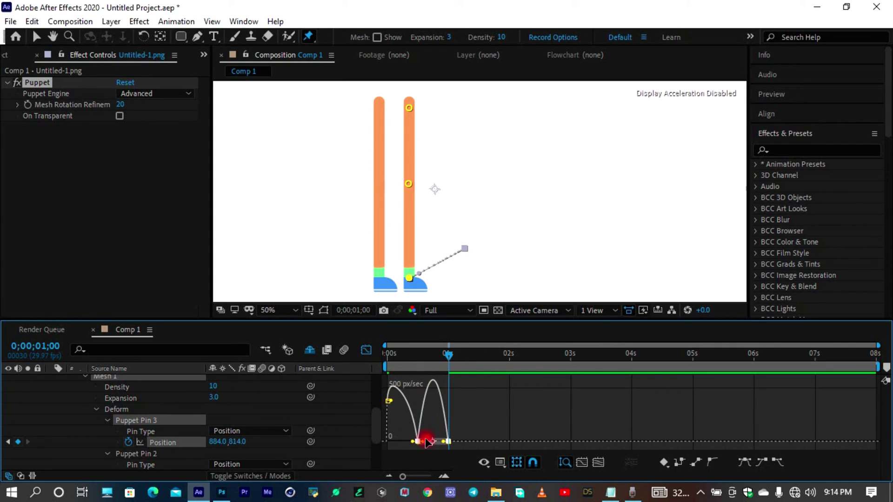
pyautogui.moveTo(419, 445); pyautogui.dragTo(450, 448)
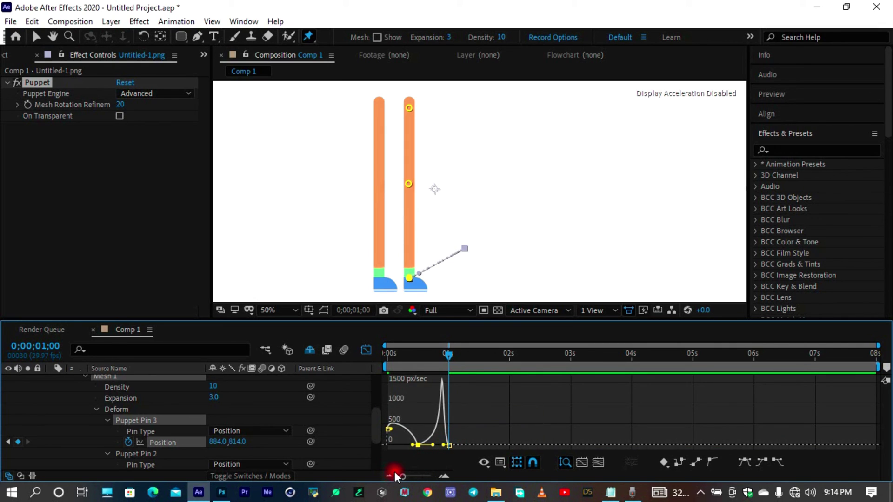
# End the work area at 0;00;01;00, return from the graph to the keyframe view, and preview the leg swing
pyautogui.press('n')
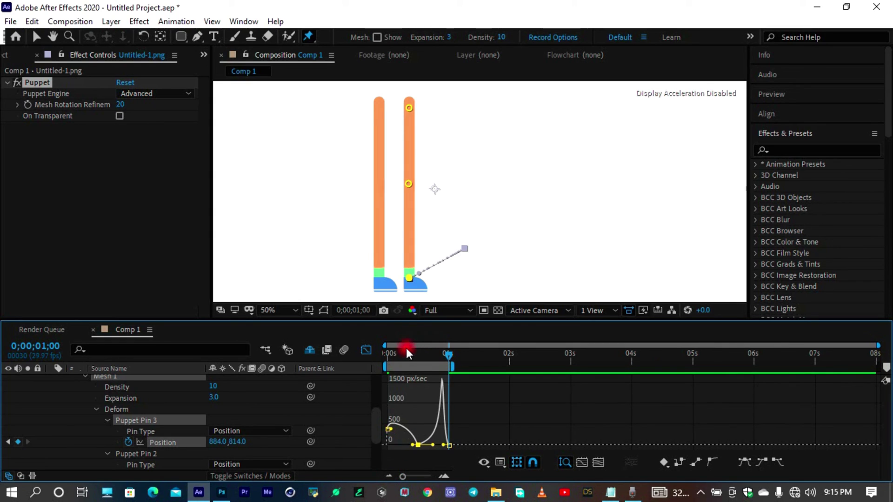
pyautogui.moveTo(407, 355); pyautogui.dragTo(266, 361)
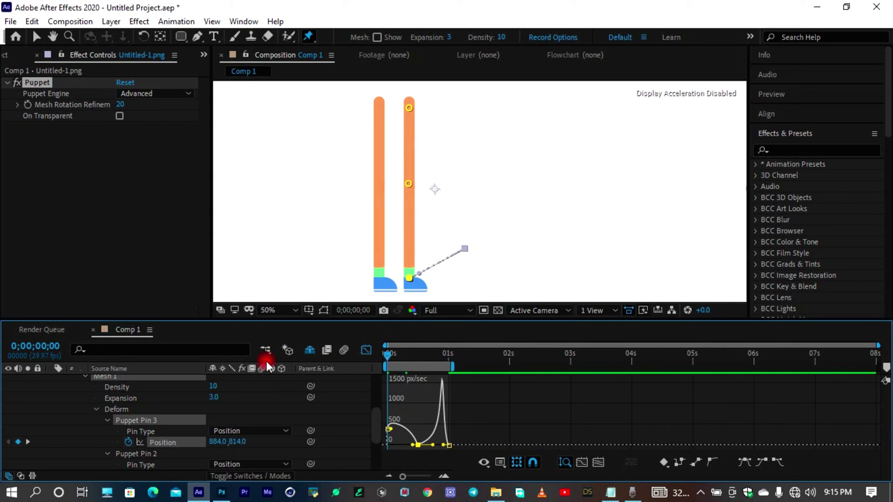
pyautogui.click(366, 350)
pyautogui.click(425, 389)
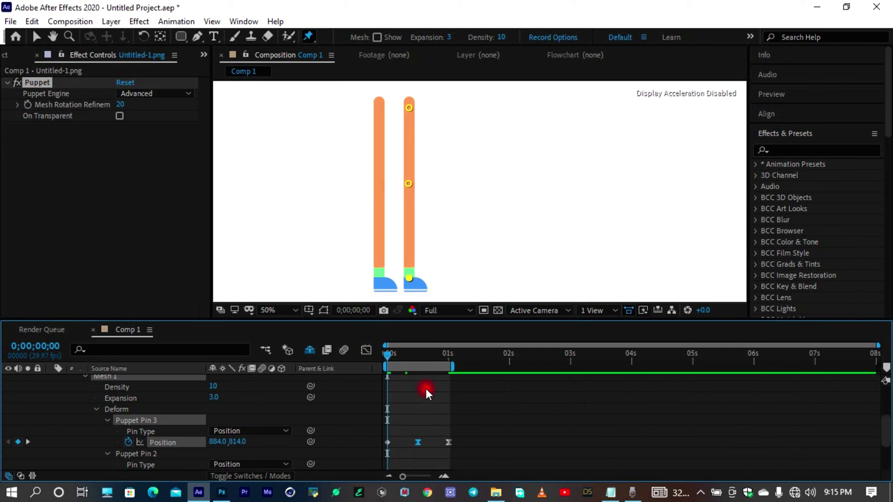
pyautogui.press('space')
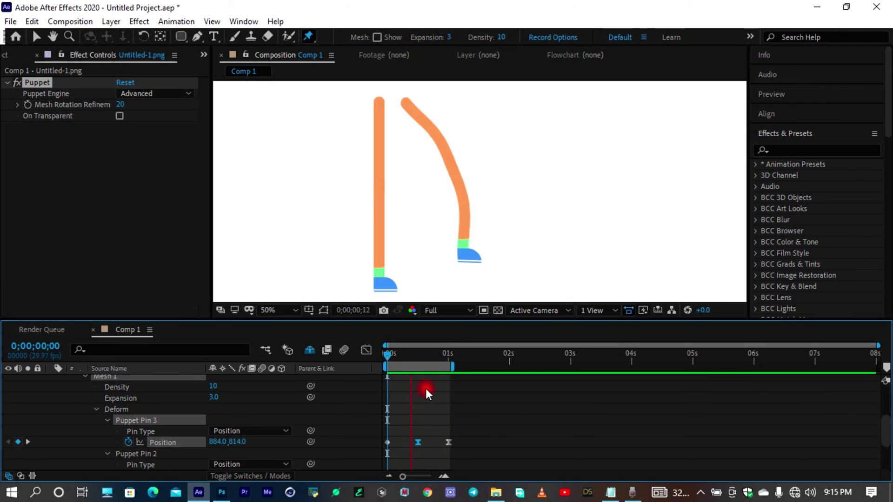
pyautogui.press('space')
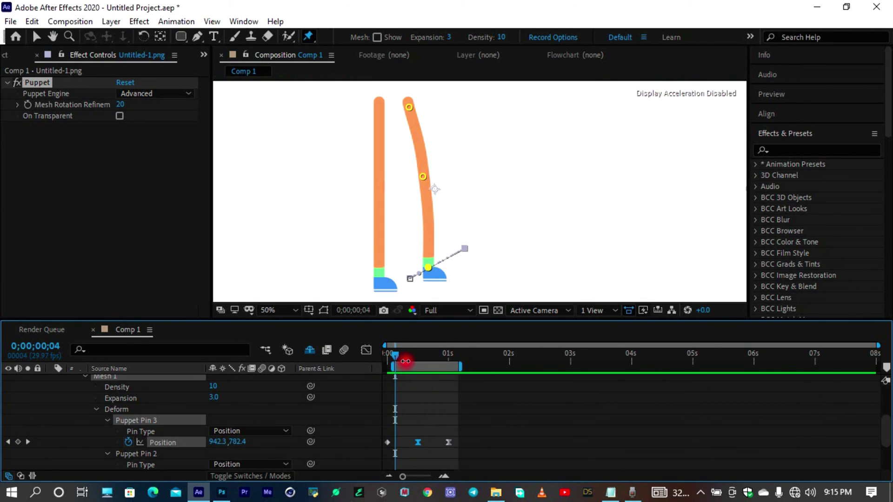
# Extend the work area to about two seconds starting at 0;00;00;00 and preview the leg animation
pyautogui.moveTo(454, 366); pyautogui.dragTo(510, 365)
pyautogui.press('space')
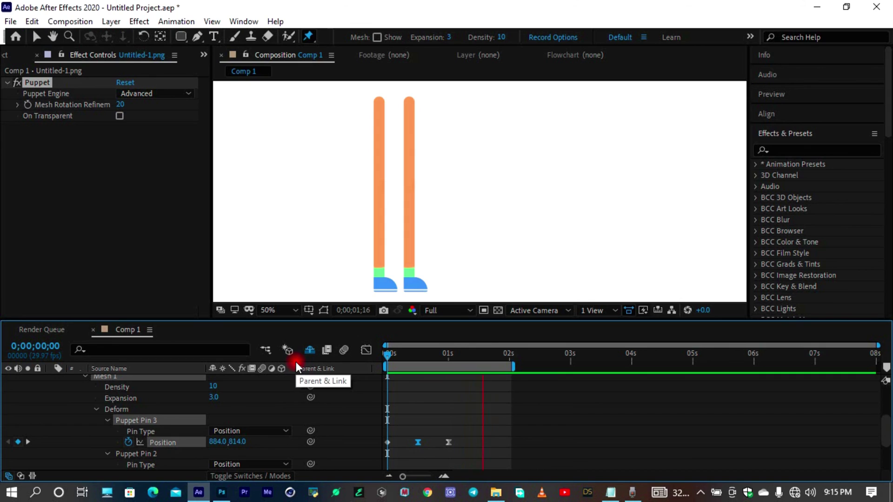
pyautogui.press('space')
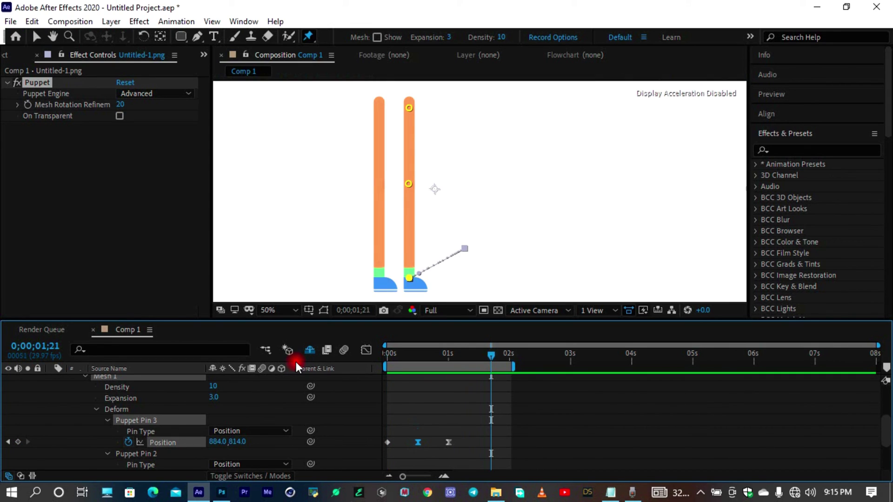